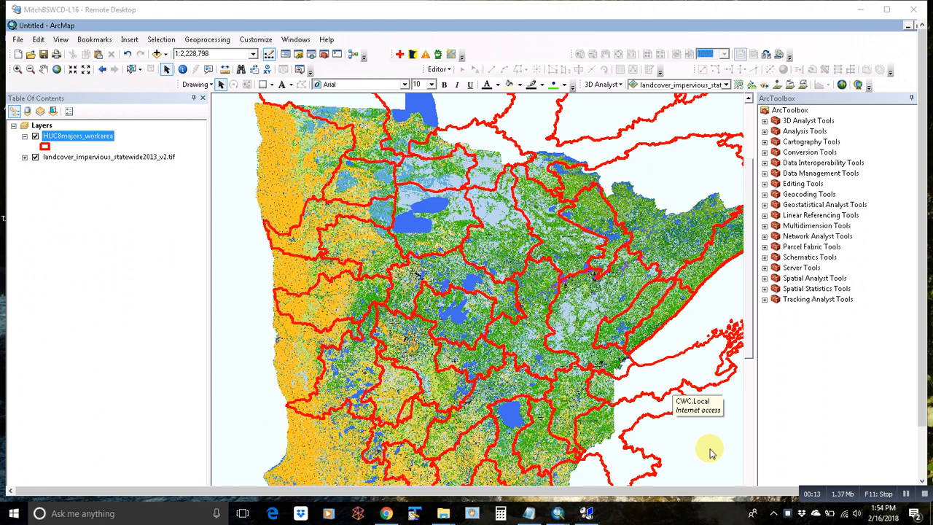
Step: Expand the landcover layer's legend to review its classes, then collapse it
{"action": "left_click", "coordinate": [25, 157]}
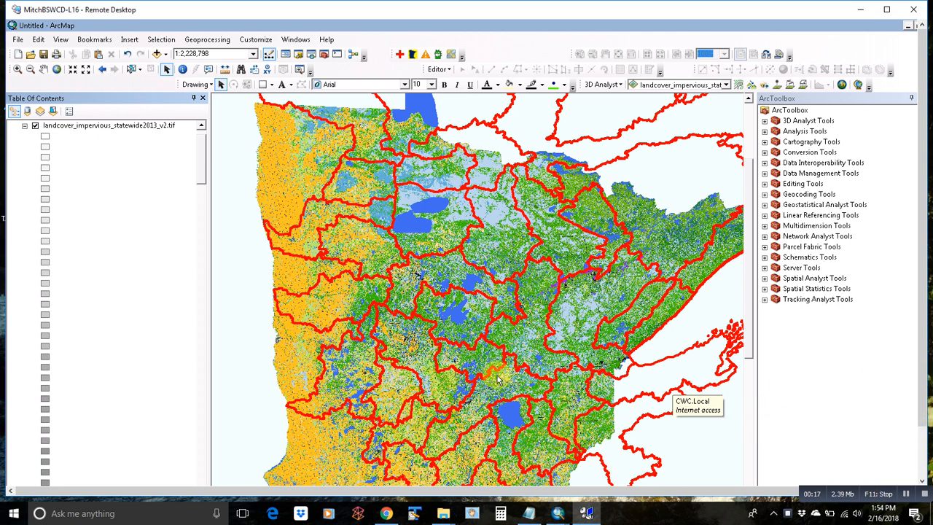
{"action": "left_click_drag", "start_coordinate": [202, 156], "coordinate": [195, 297]}
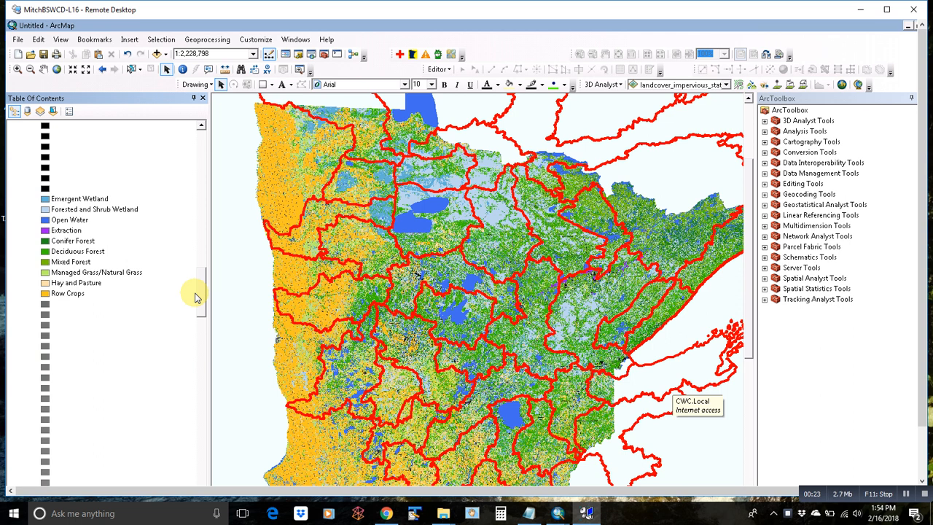
{"action": "left_click_drag", "start_coordinate": [195, 297], "coordinate": [202, 138]}
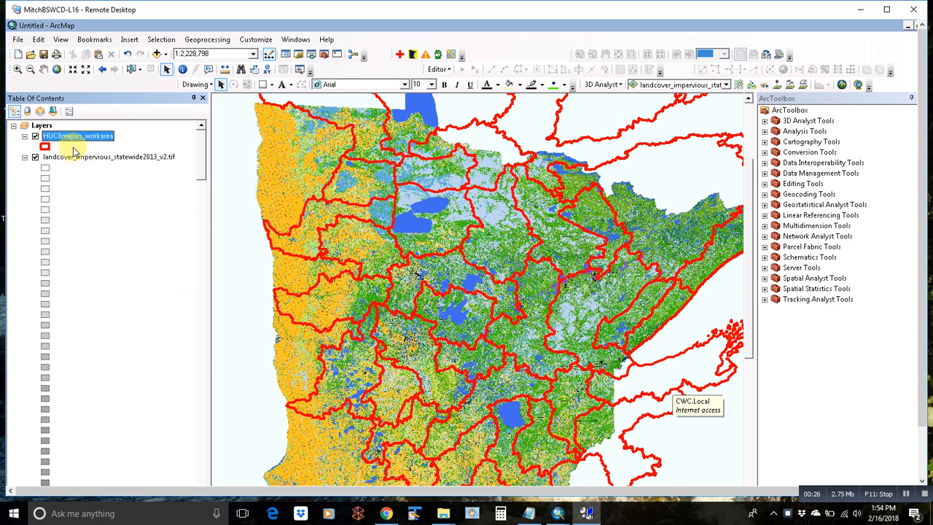
{"action": "left_click", "coordinate": [25, 157]}
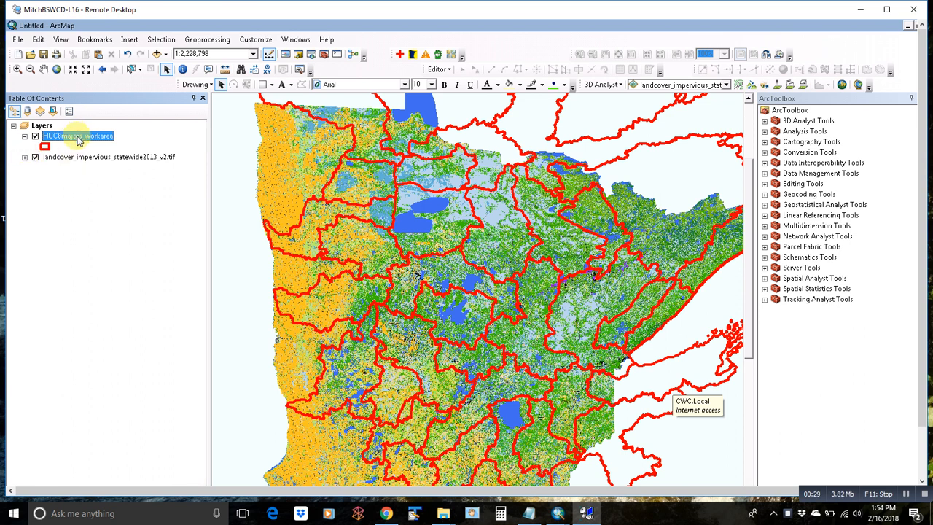
Step: Expand Spatial Analyst Tools and zoom the map in on the central watersheds
{"action": "left_click", "coordinate": [765, 278]}
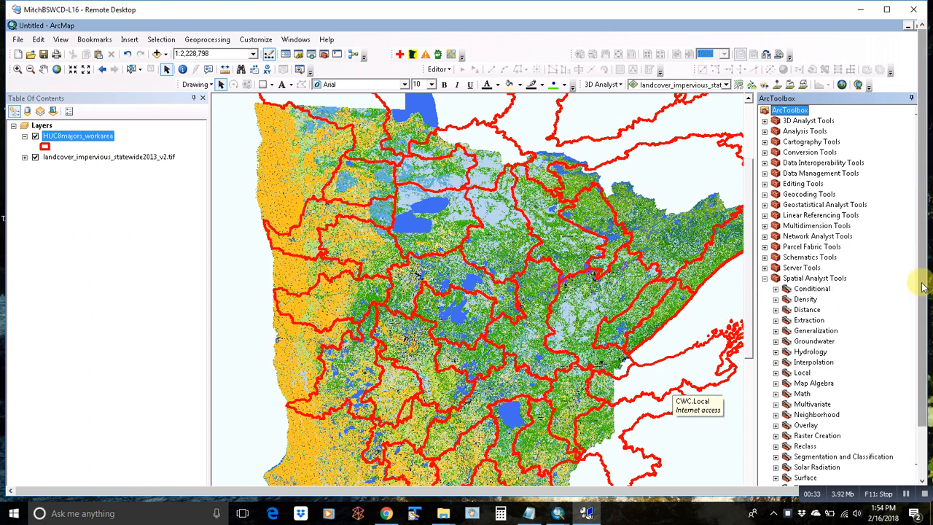
{"action": "left_click_drag", "start_coordinate": [925, 290], "coordinate": [920, 313]}
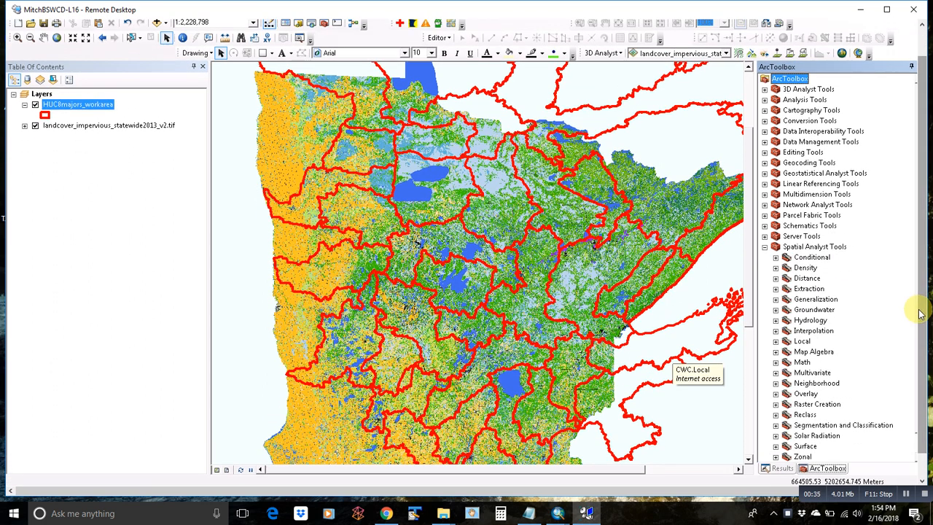
{"action": "left_click", "coordinate": [18, 39]}
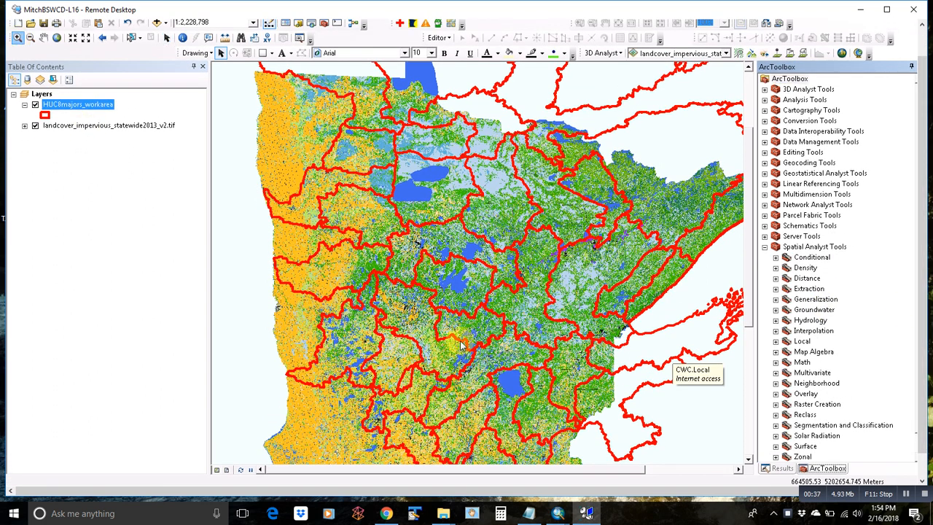
{"action": "left_click", "coordinate": [516, 356]}
{"action": "left_click", "coordinate": [166, 38]}
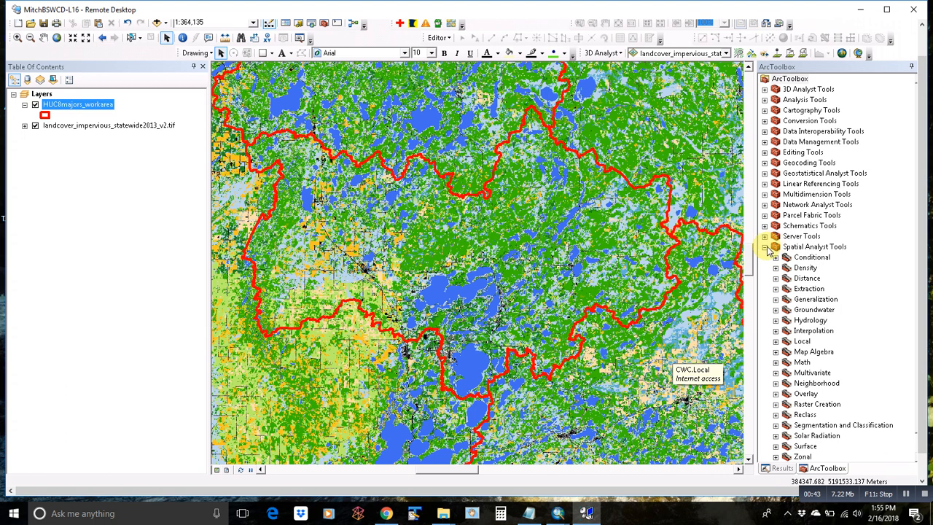
Step: Expand the Reclass toolset and select the Reclassify tool
{"action": "scroll", "coordinate": [930, 291], "scroll_direction": "down", "scroll_amount": 1}
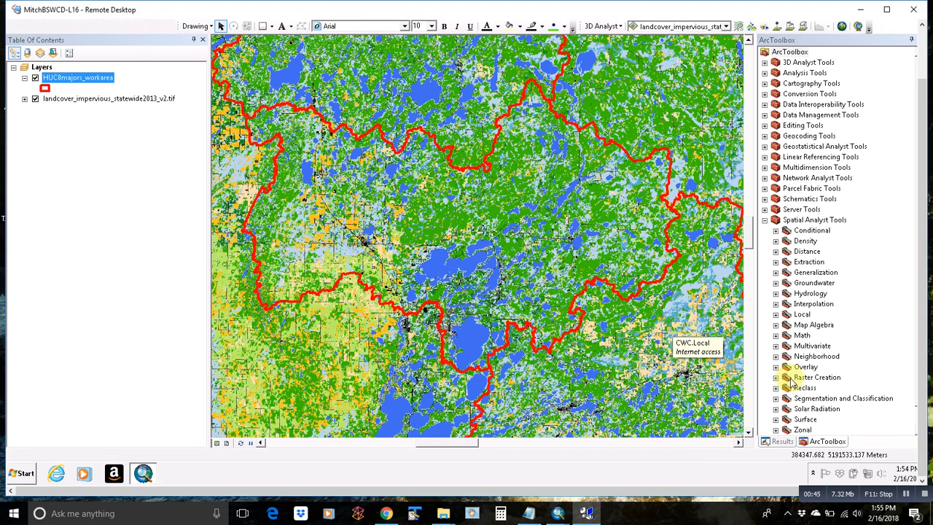
{"action": "left_click", "coordinate": [776, 389]}
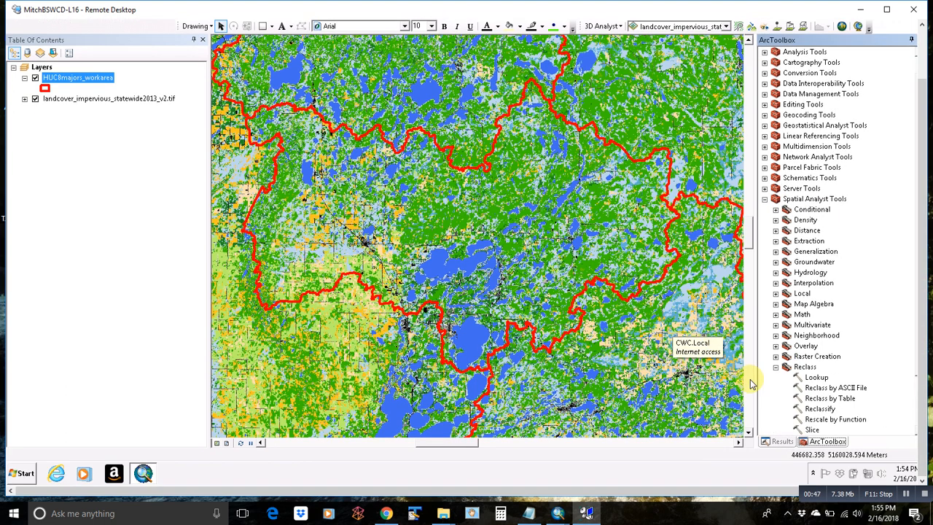
{"action": "left_click", "coordinate": [826, 409]}
Step: Open Reclassify with landcover as input raster, confirming in its attribute table that Conifer Forest is 105
{"action": "double_click", "coordinate": [827, 409]}
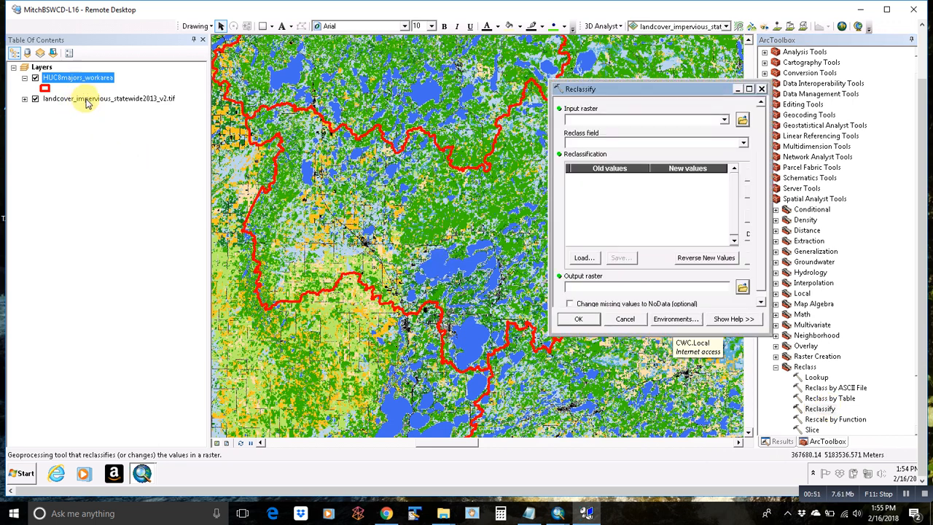
{"action": "left_click_drag", "start_coordinate": [86, 103], "coordinate": [602, 125]}
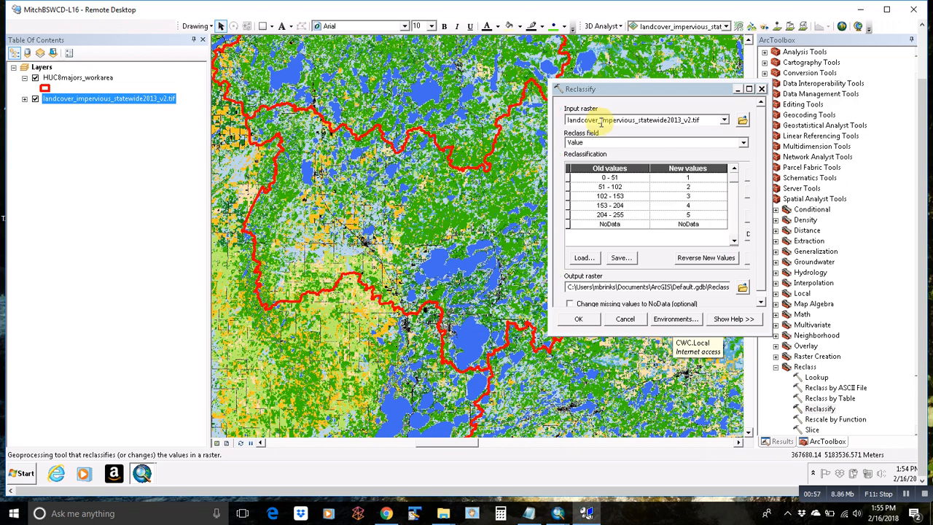
{"action": "right_click", "coordinate": [123, 100]}
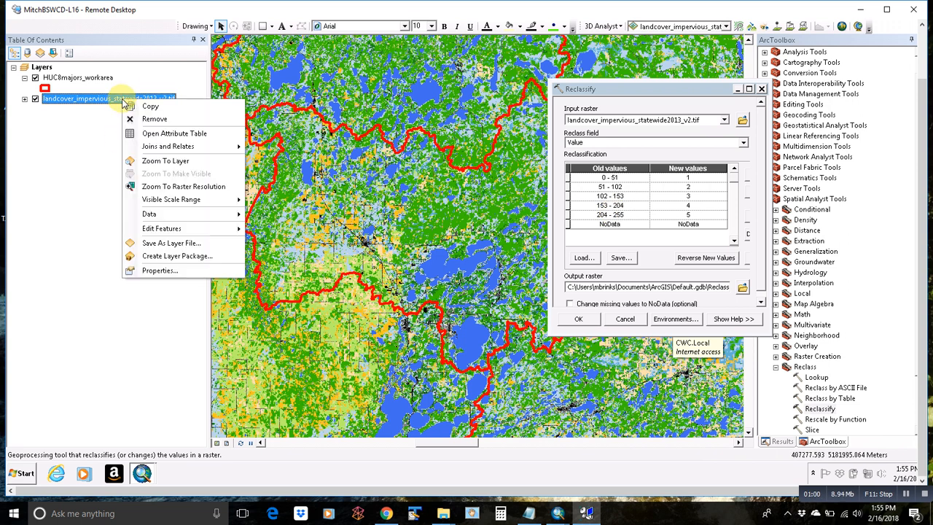
{"action": "left_click", "coordinate": [151, 133]}
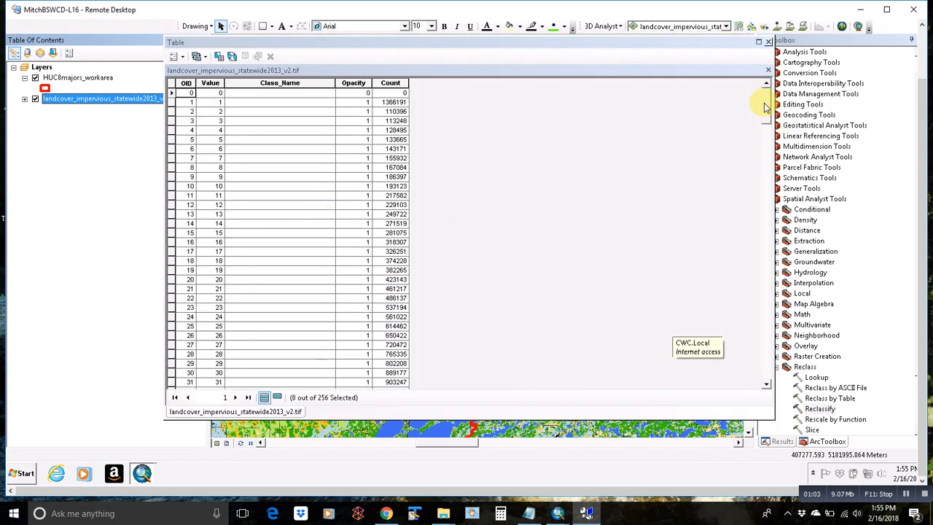
{"action": "left_click_drag", "start_coordinate": [766, 108], "coordinate": [751, 211]}
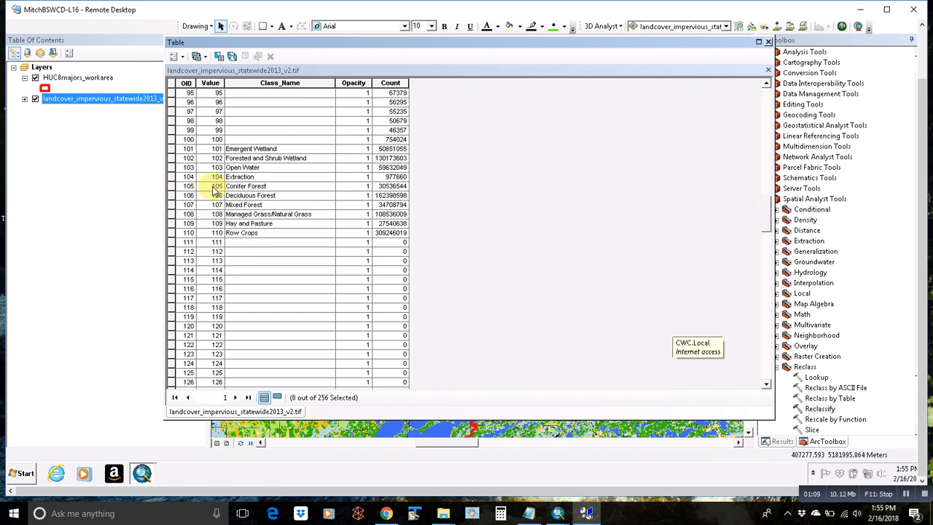
{"action": "left_click", "coordinate": [767, 70]}
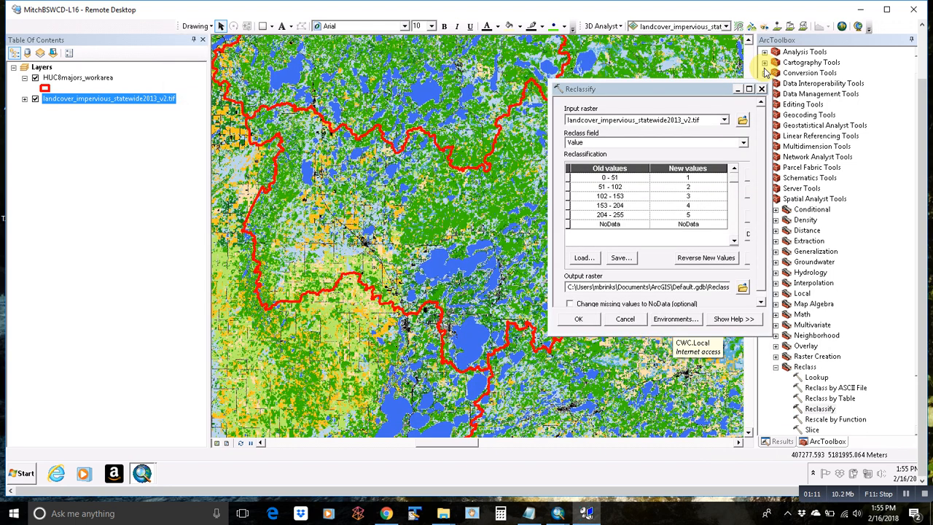
Step: Remap ranges to 51-104, 105, 106-204, all NoData except 105 mapped to 105
{"action": "left_click", "coordinate": [696, 177]}
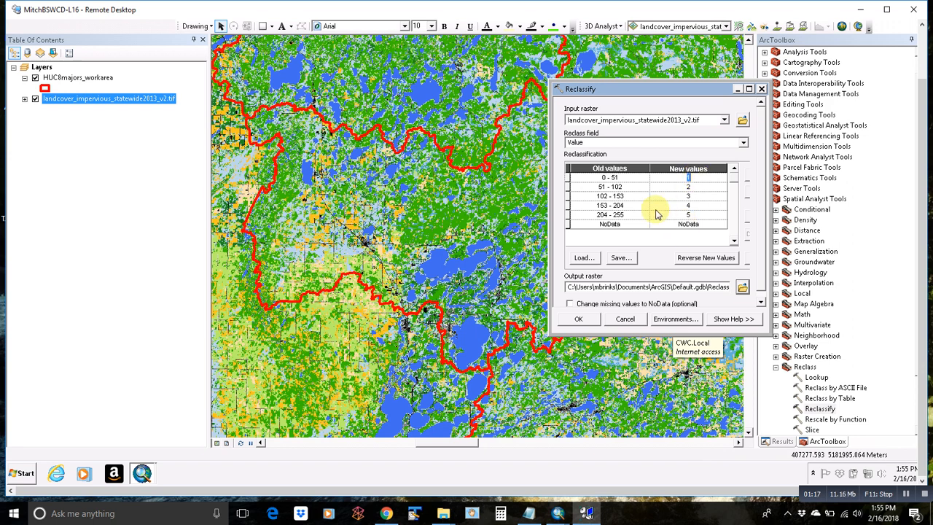
{"action": "left_click", "coordinate": [621, 187]}
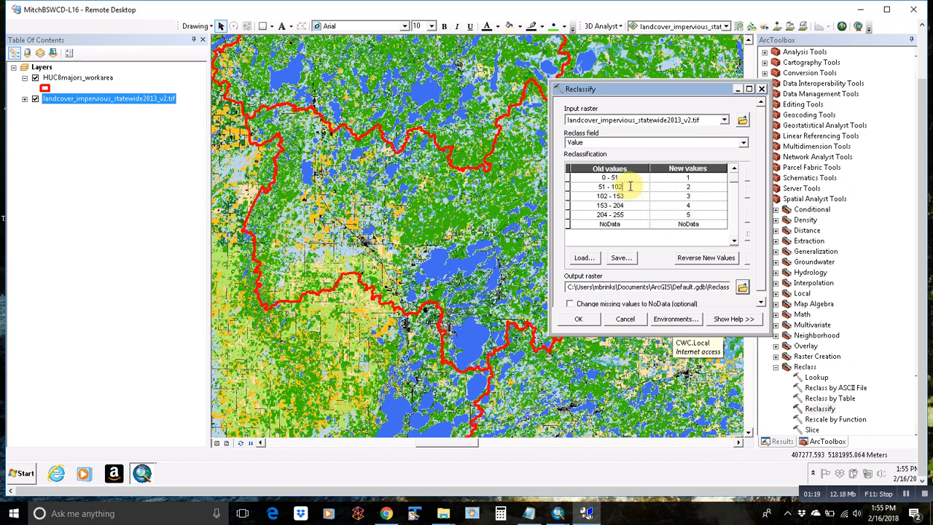
{"action": "key", "text": "Return"}
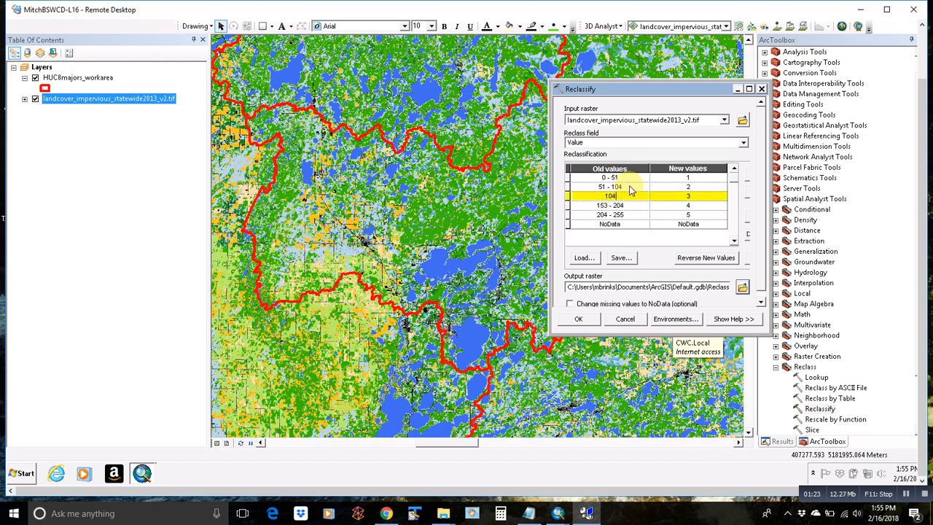
{"action": "key", "text": "Return"}
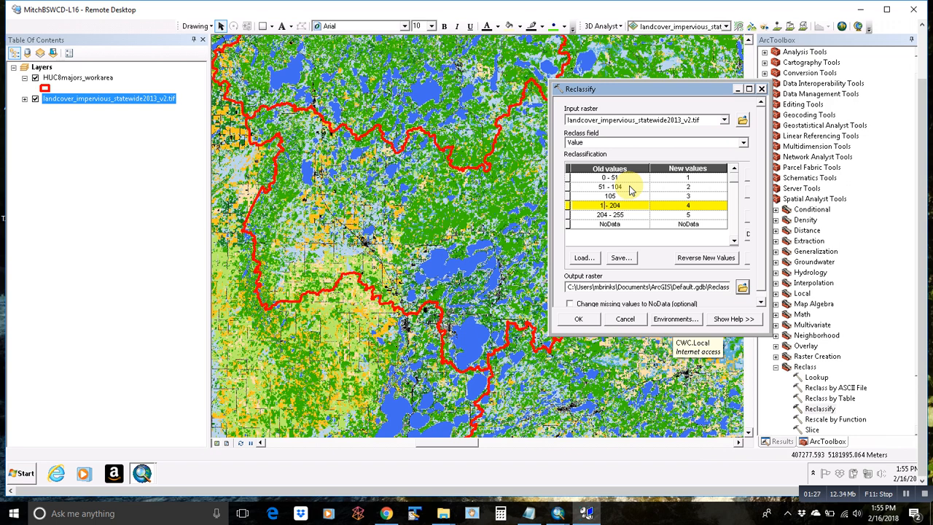
{"action": "left_click", "coordinate": [689, 224]}
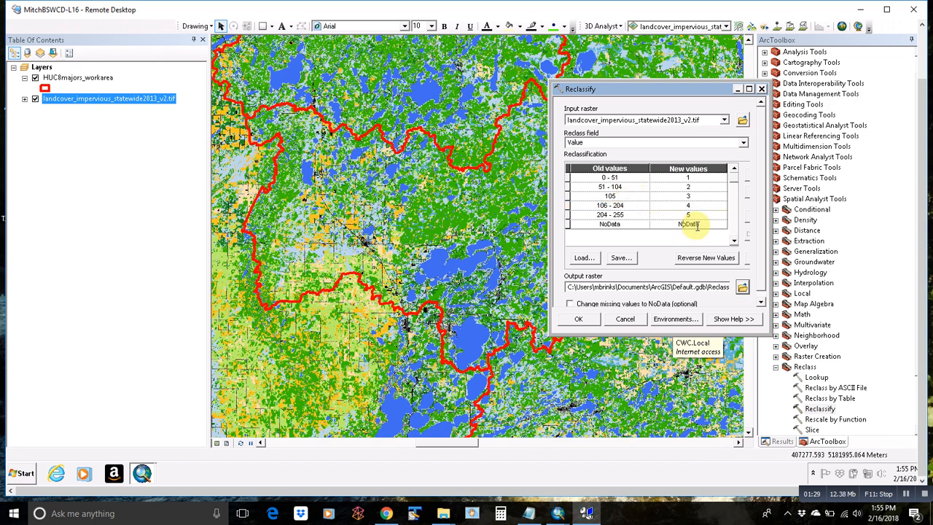
{"action": "left_click", "coordinate": [696, 215]}
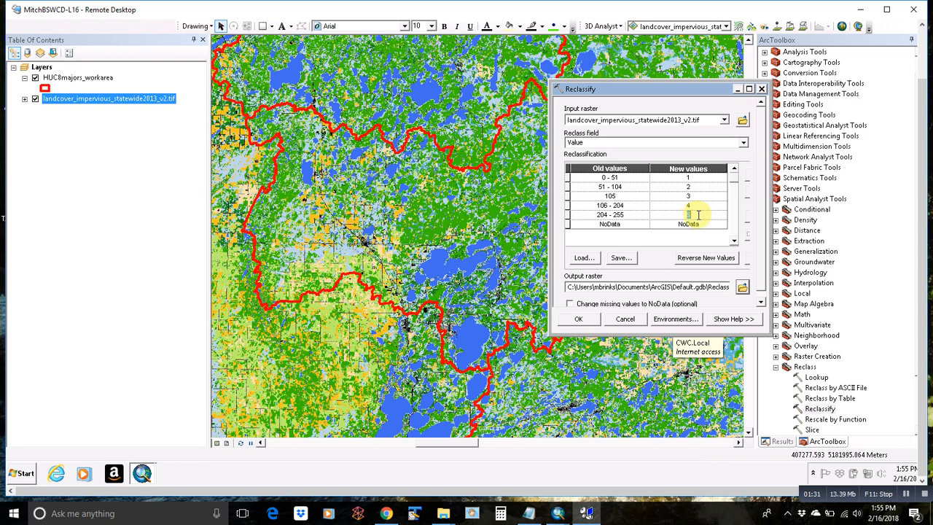
{"action": "key", "text": "Up"}
{"action": "key", "text": "Up"}
{"action": "key", "text": "Up"}
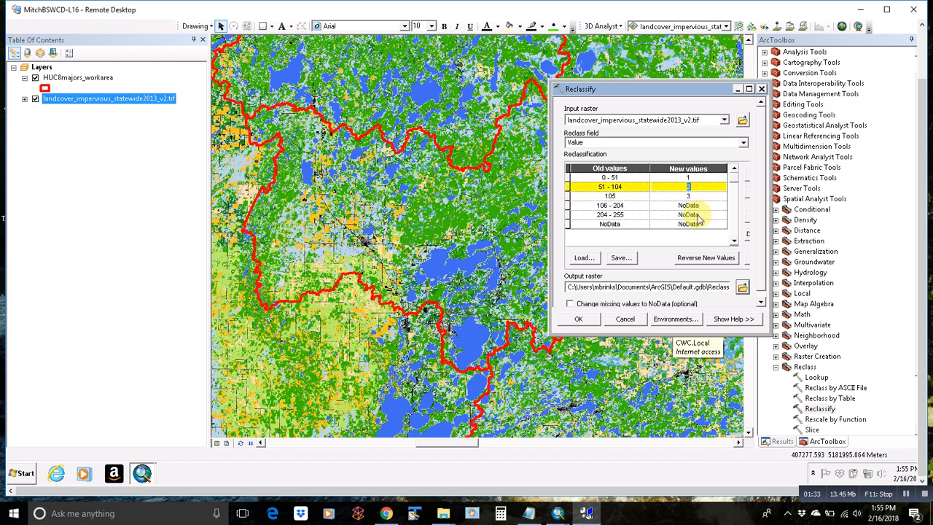
{"action": "key", "text": "ctrl+v"}
{"action": "key", "text": "Up"}
{"action": "key", "text": "ctrl+v"}
{"action": "left_click", "coordinate": [694, 195]}
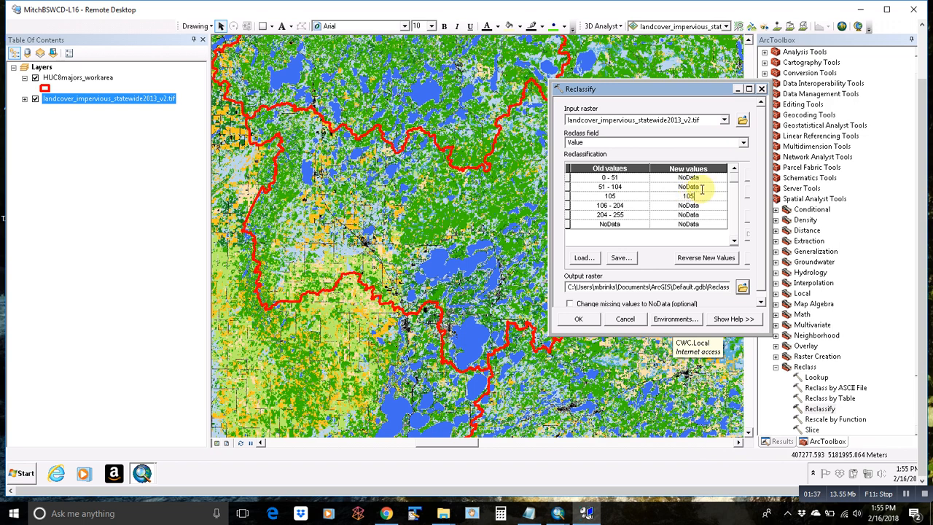
Step: Name the output raster Reclass_demo1
{"action": "left_click", "coordinate": [720, 283]}
{"action": "key", "text": "End"}
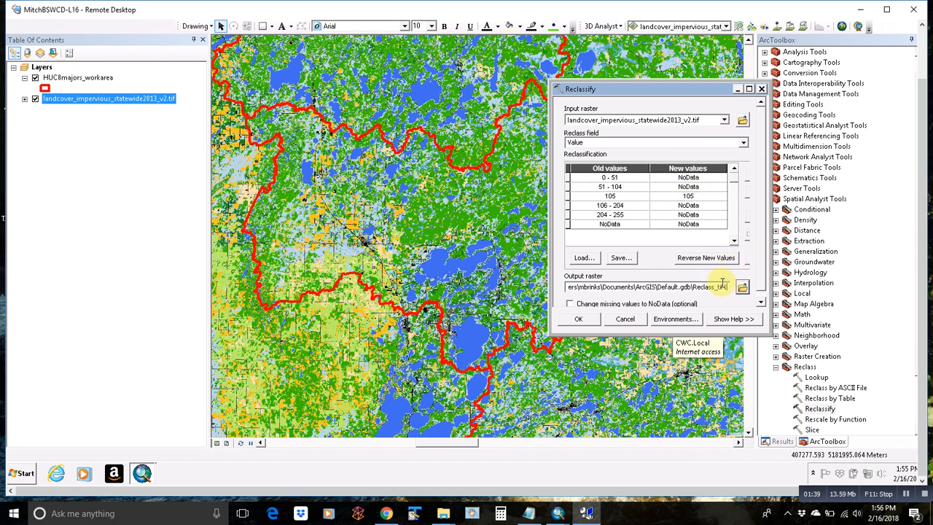
{"action": "key", "text": "BackSpace"}
{"action": "key", "text": "BackSpace"}
{"action": "key", "text": "BackSpace"}
{"action": "key", "text": "BackSpace"}
{"action": "type", "text": "demo1"}
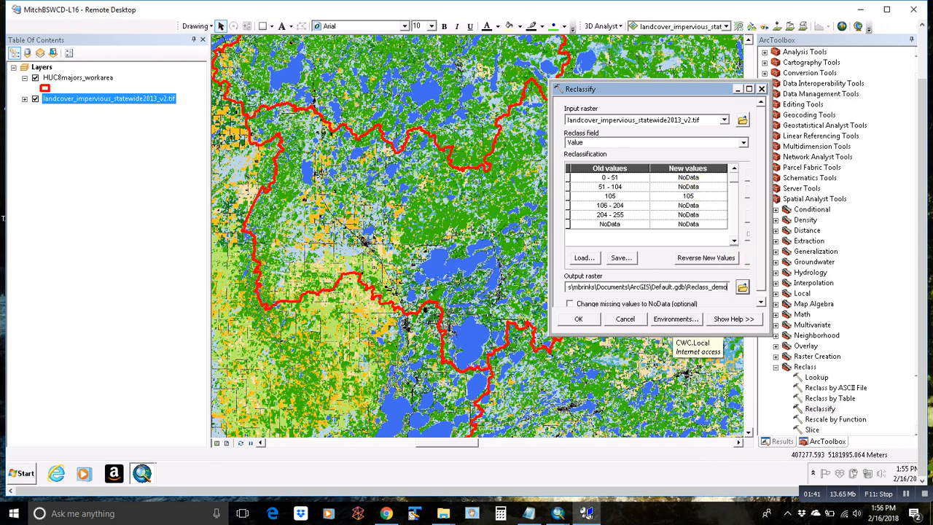
Step: Run Reclassify, hide landcover_impervious, and review Reclass_demo1's single-class attribute table
{"action": "left_click", "coordinate": [589, 316]}
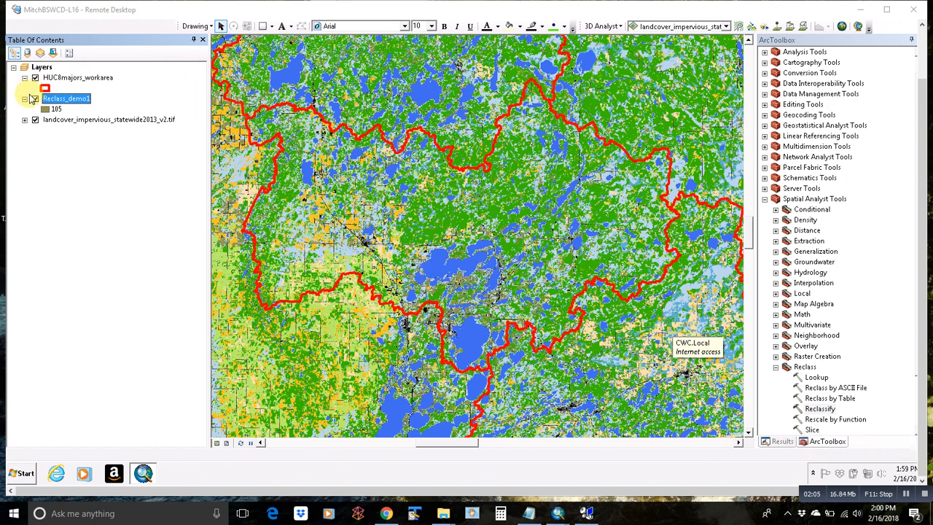
{"action": "left_click", "coordinate": [35, 120]}
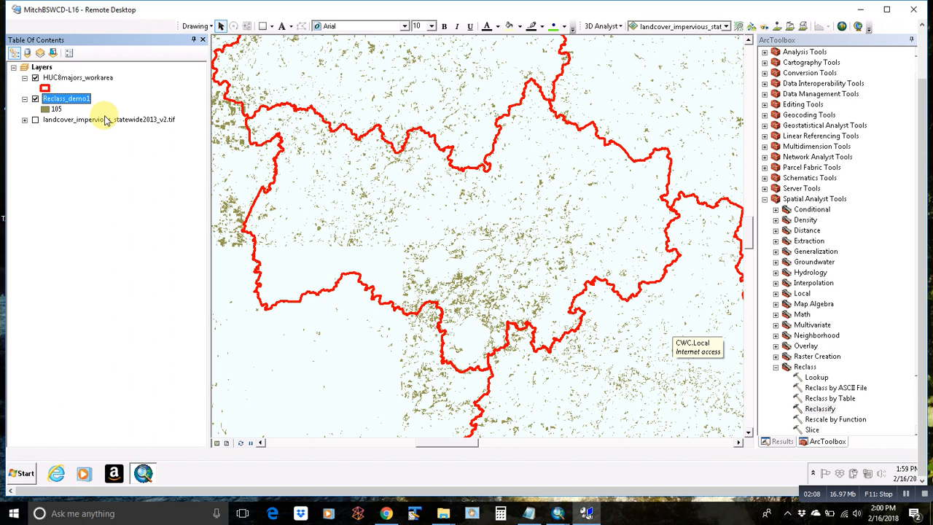
{"action": "right_click", "coordinate": [71, 99]}
{"action": "left_click", "coordinate": [105, 134]}
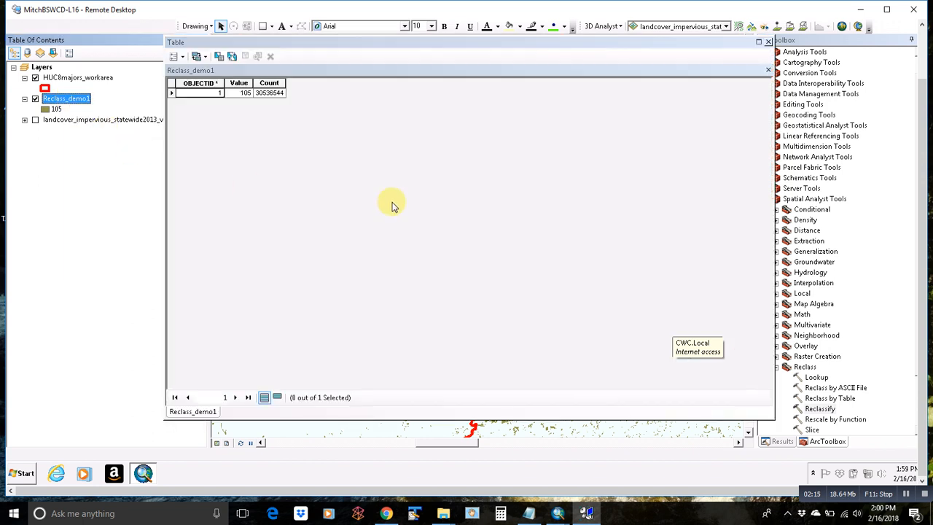
{"action": "left_click", "coordinate": [768, 43]}
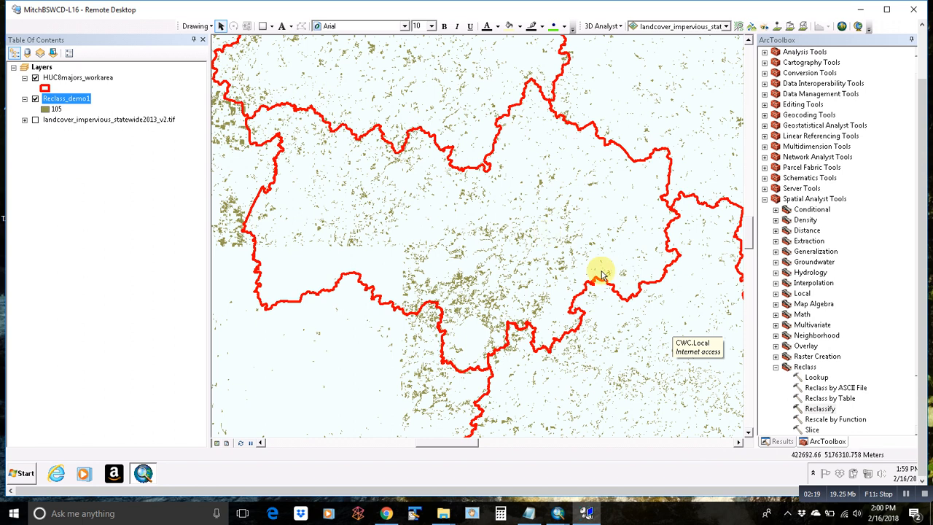
Step: Start Zonal Statistics as Table with zones HUC8majors_workarea by NAME and value raster Reclass_demo1
{"action": "left_click", "coordinate": [776, 367]}
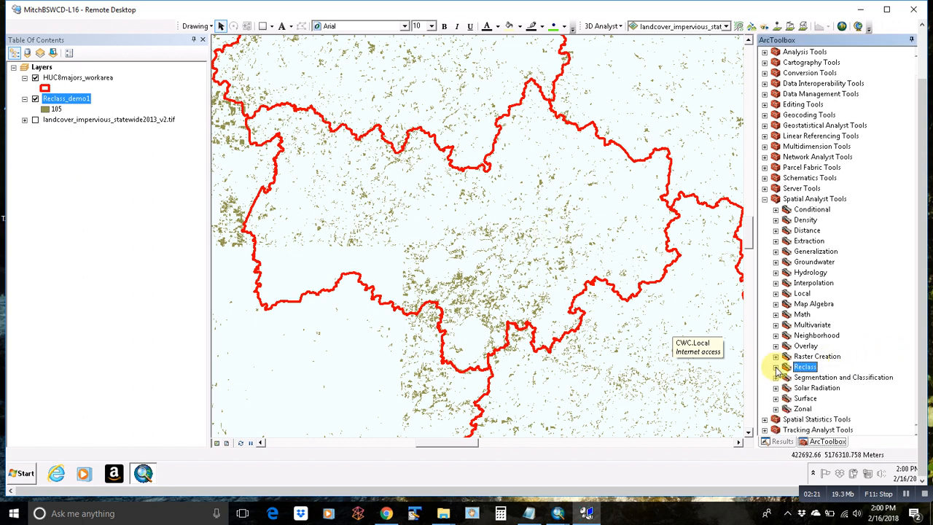
{"action": "left_click", "coordinate": [775, 409]}
{"action": "scroll", "coordinate": [802, 410], "scroll_direction": "down", "scroll_amount": 1}
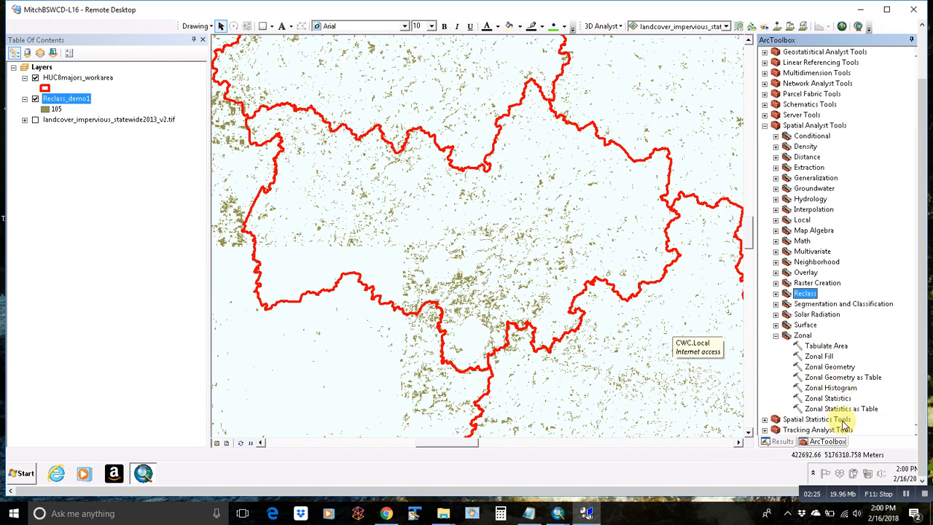
{"action": "double_click", "coordinate": [845, 408]}
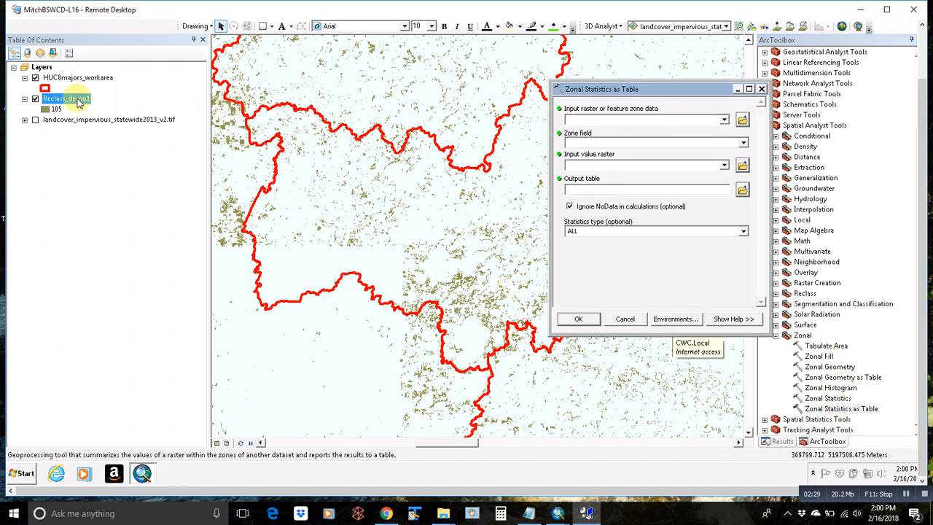
{"action": "left_click_drag", "start_coordinate": [79, 102], "coordinate": [603, 166]}
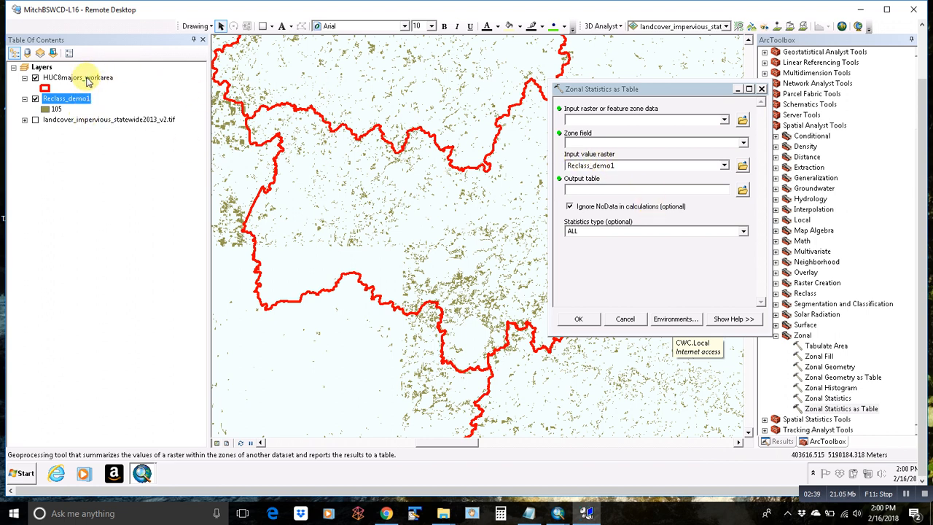
{"action": "left_click_drag", "start_coordinate": [86, 79], "coordinate": [631, 121]}
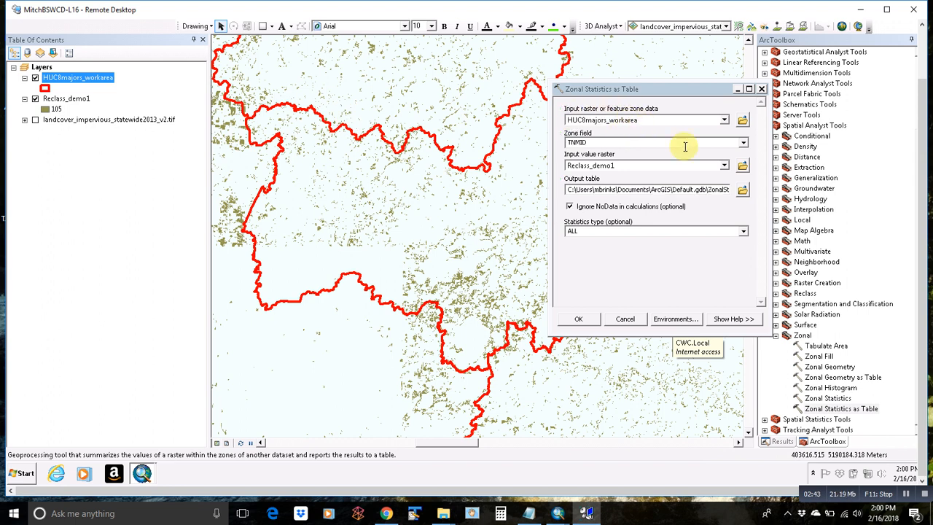
{"action": "left_click", "coordinate": [744, 143]}
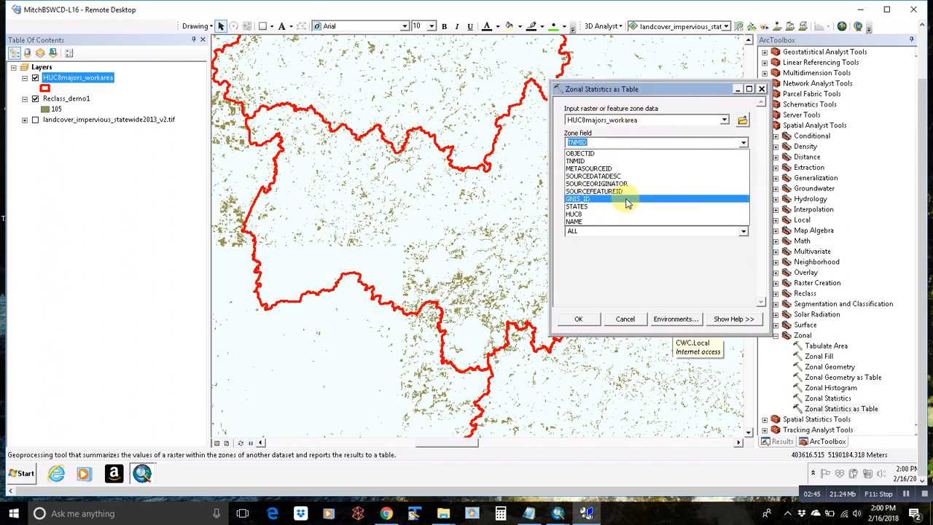
{"action": "left_click", "coordinate": [591, 223]}
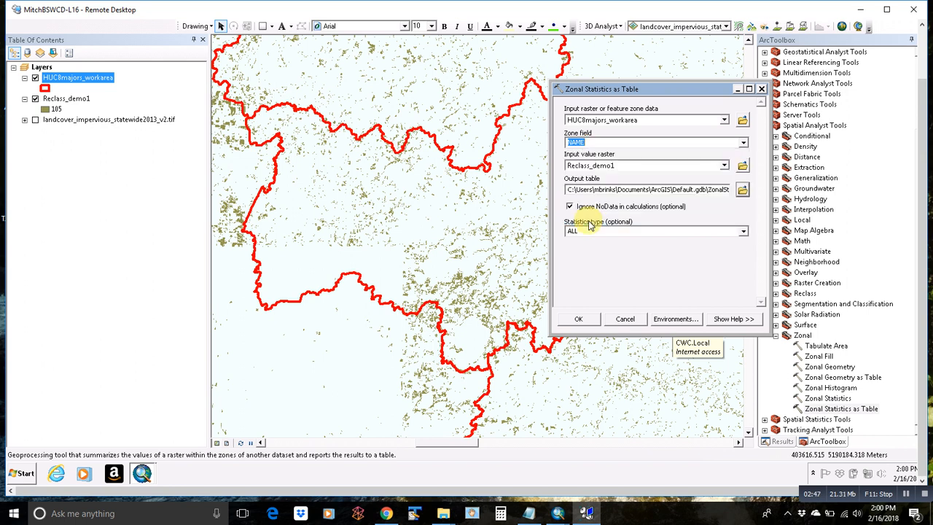
Step: Save the output as Desktop\demo_table with ALL statistics and run the tool
{"action": "left_click", "coordinate": [743, 189]}
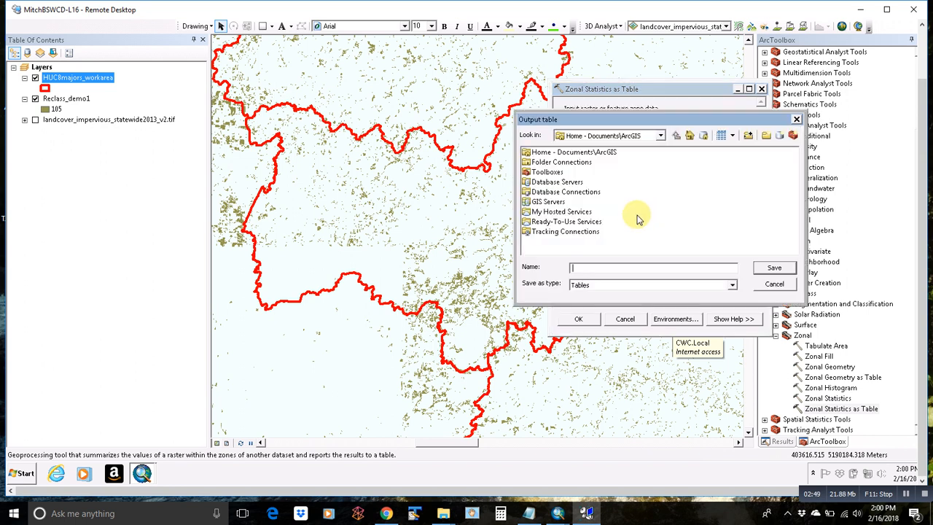
{"action": "left_click", "coordinate": [661, 136]}
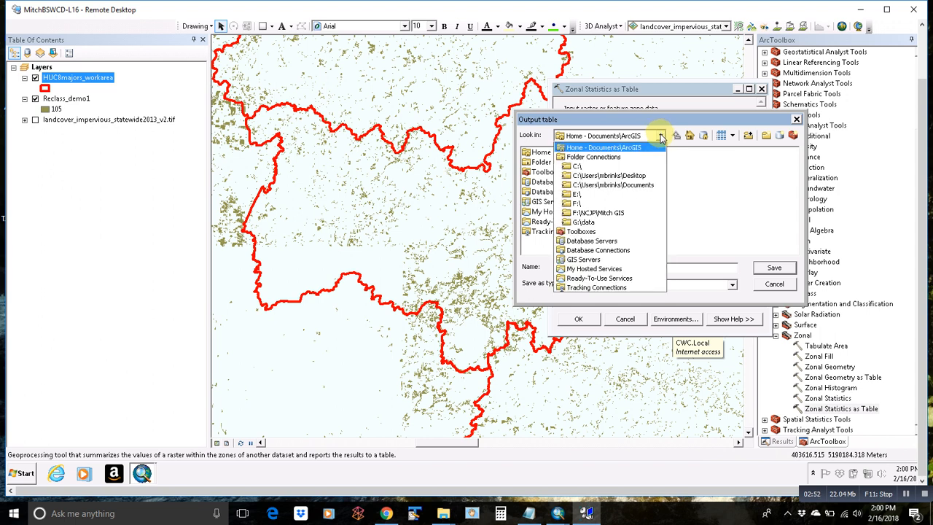
{"action": "left_click", "coordinate": [603, 176]}
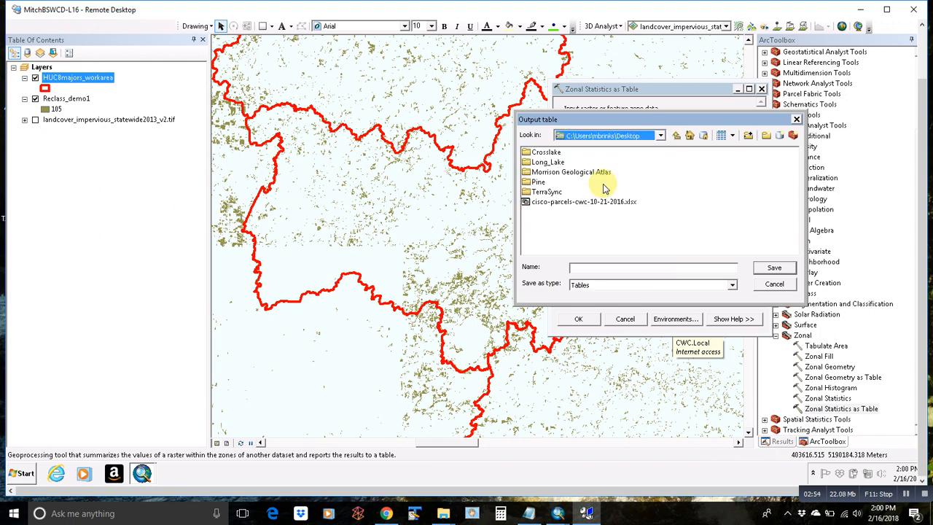
{"action": "left_click", "coordinate": [607, 267]}
{"action": "type", "text": "demo_table"}
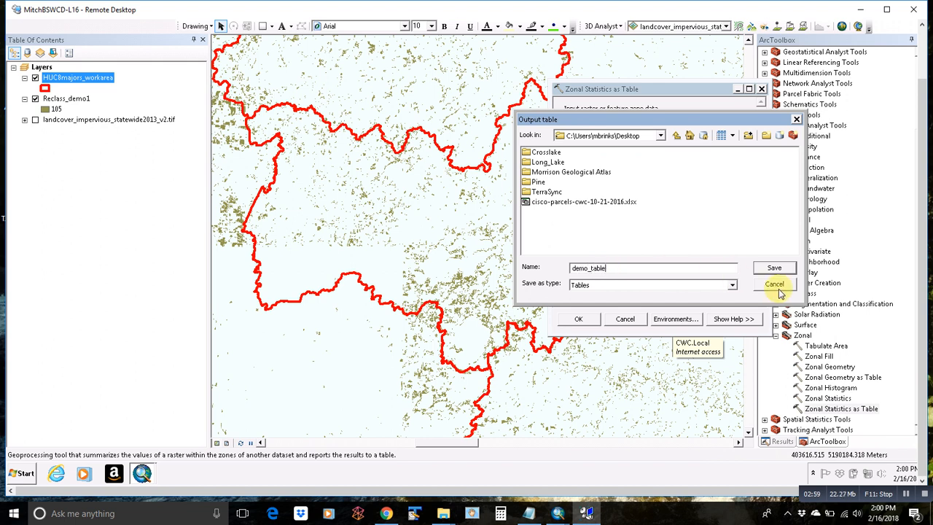
{"action": "left_click", "coordinate": [773, 267]}
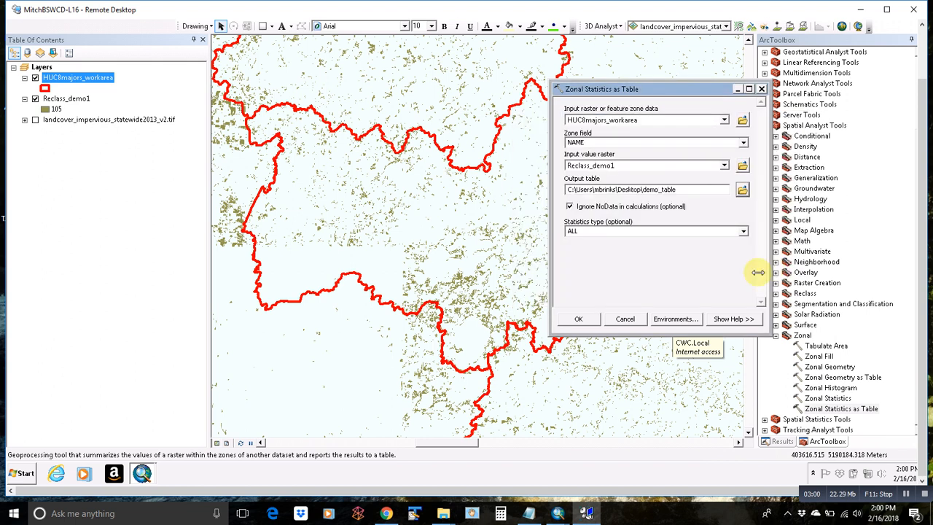
{"action": "left_click", "coordinate": [744, 232]}
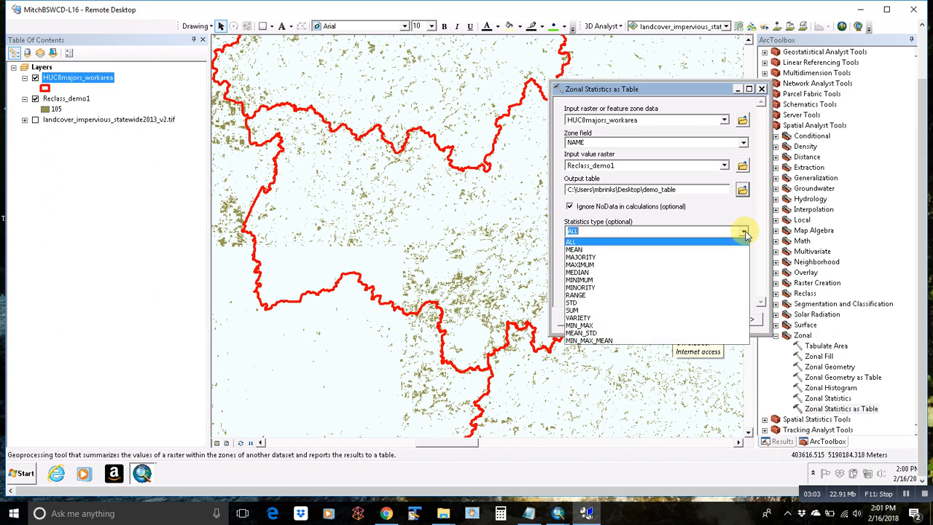
{"action": "left_click", "coordinate": [743, 230]}
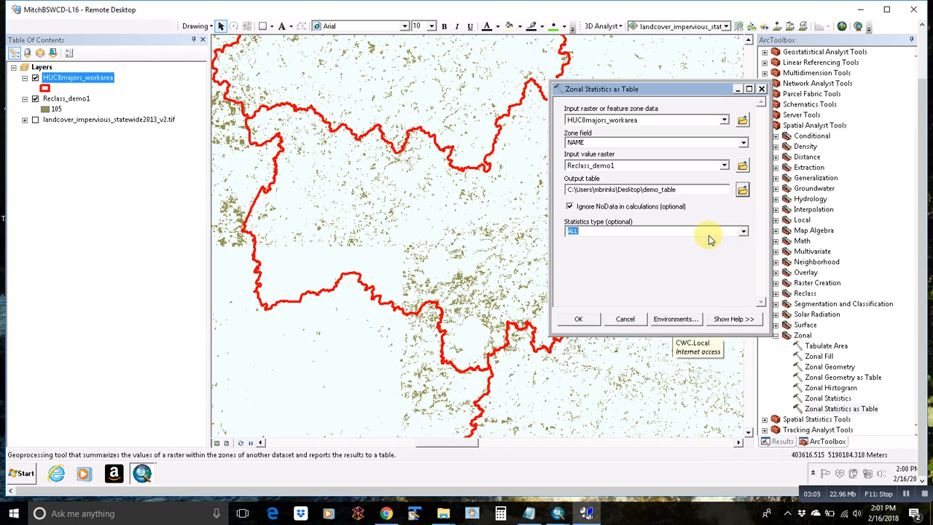
{"action": "left_click", "coordinate": [580, 319]}
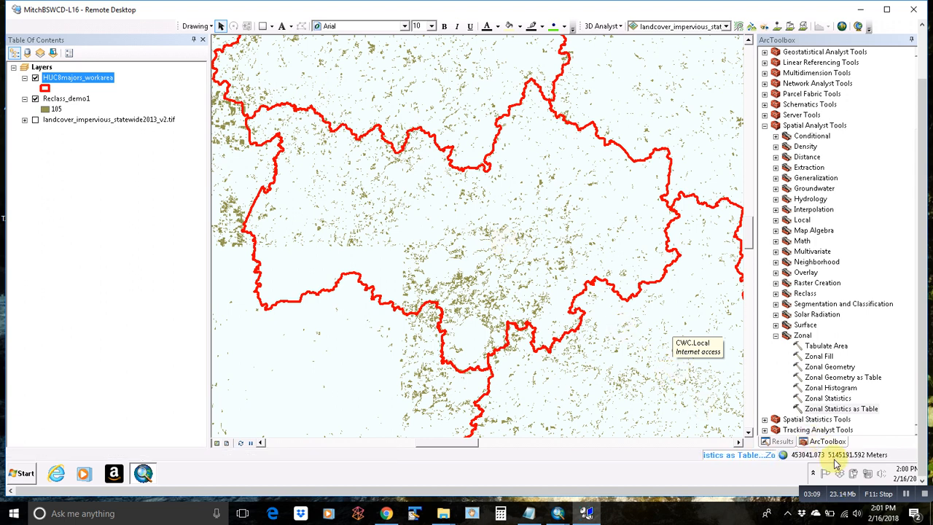
Step: Open demo_table and inspect its NAME, COUNT, MIN and MAX columns for each watershed
{"action": "left_click", "coordinate": [908, 495]}
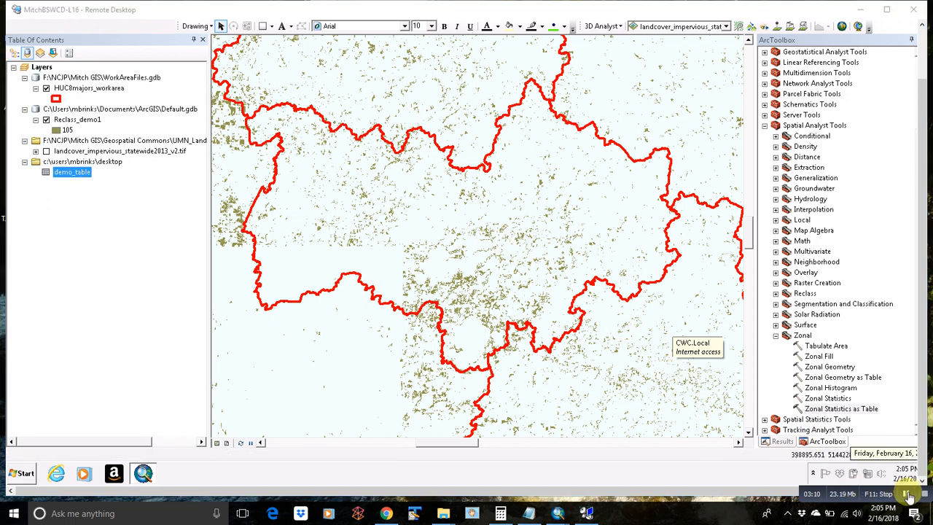
{"action": "right_click", "coordinate": [80, 177]}
{"action": "left_click", "coordinate": [100, 183]}
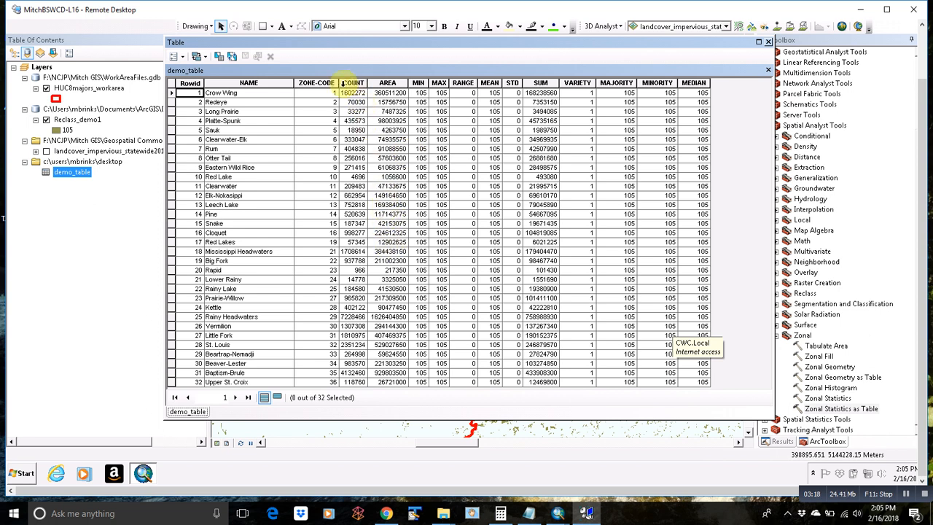
{"action": "left_click", "coordinate": [249, 82]}
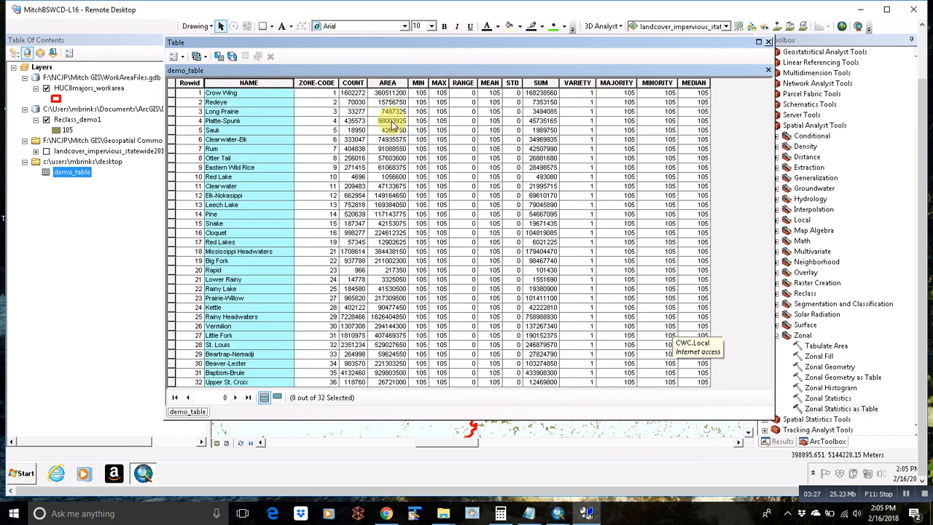
{"action": "left_click", "coordinate": [356, 83]}
{"action": "left_click", "coordinate": [418, 82]}
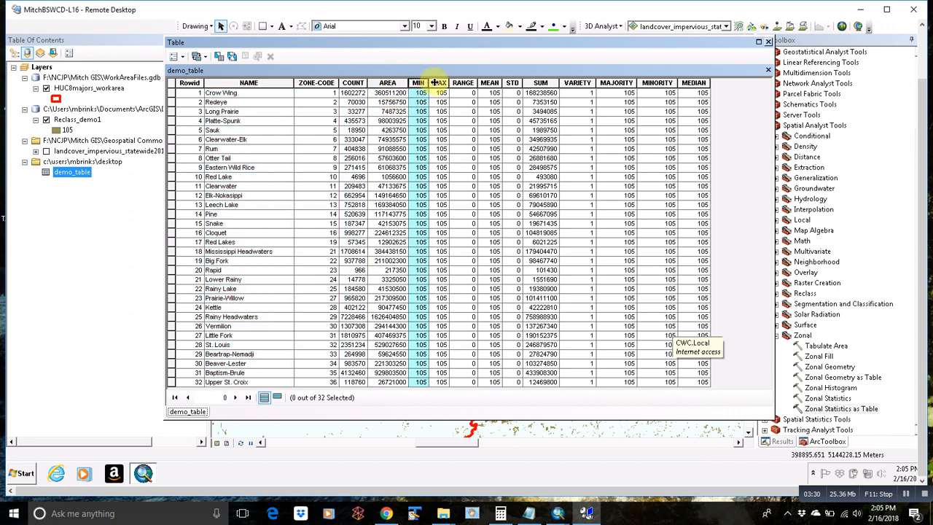
{"action": "left_click", "coordinate": [439, 82]}
{"action": "left_click", "coordinate": [426, 83]}
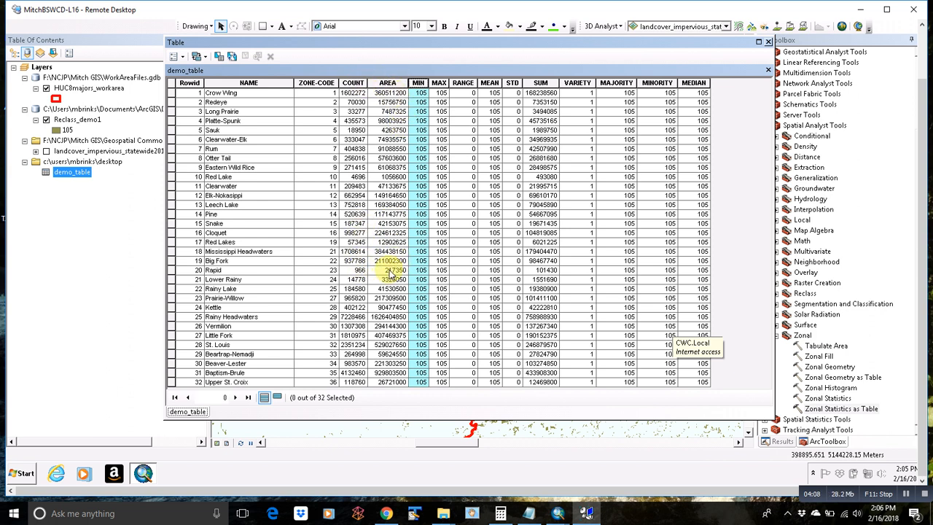
{"action": "left_click", "coordinate": [768, 42]}
Step: Open the HUC8majors_workarea attribute table, scroll it right, and bring up Table Options
{"action": "left_click", "coordinate": [92, 120]}
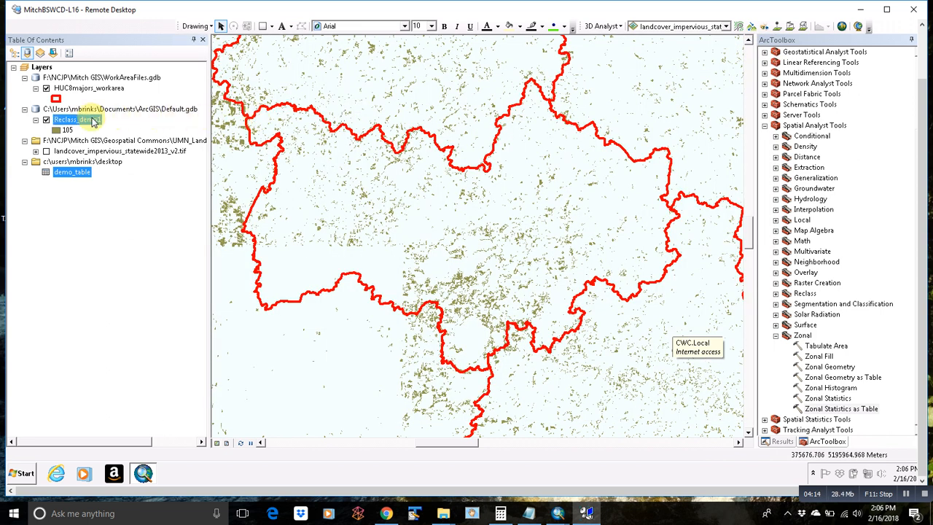
{"action": "right_click", "coordinate": [92, 120]}
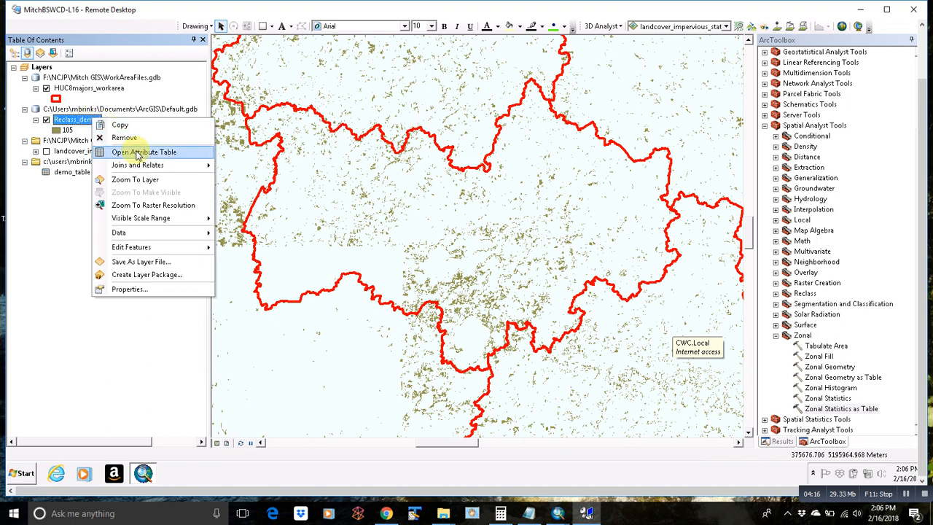
{"action": "left_click", "coordinate": [102, 89]}
{"action": "right_click", "coordinate": [103, 89]}
{"action": "mouse_move", "coordinate": [155, 134]}
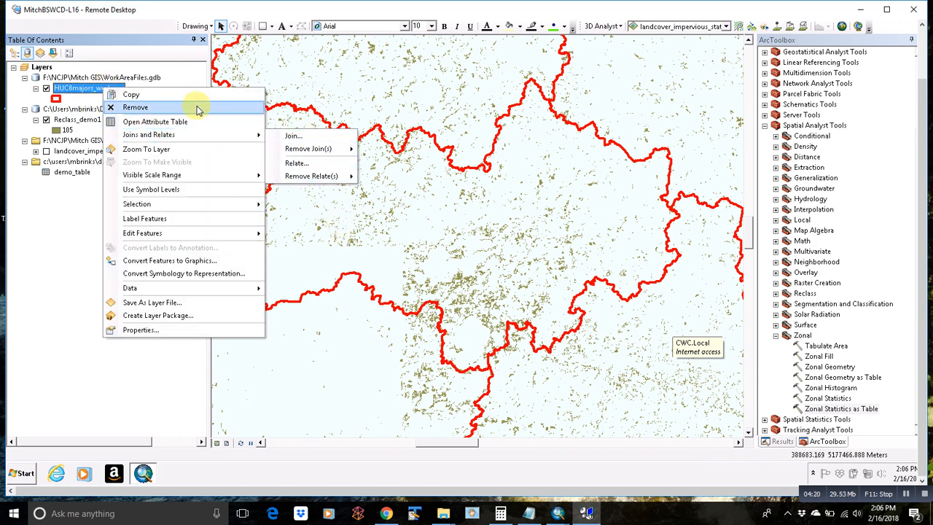
{"action": "left_click", "coordinate": [174, 122]}
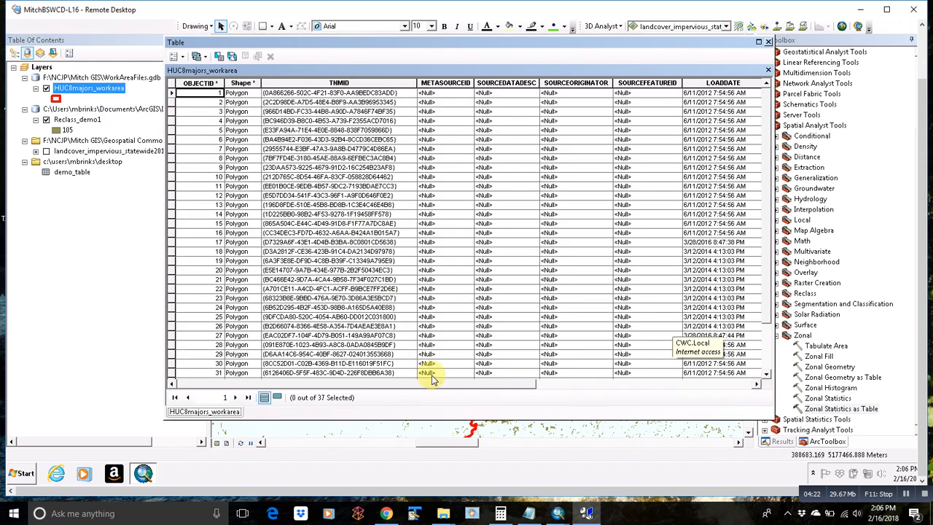
{"action": "left_click_drag", "start_coordinate": [438, 384], "coordinate": [677, 372]}
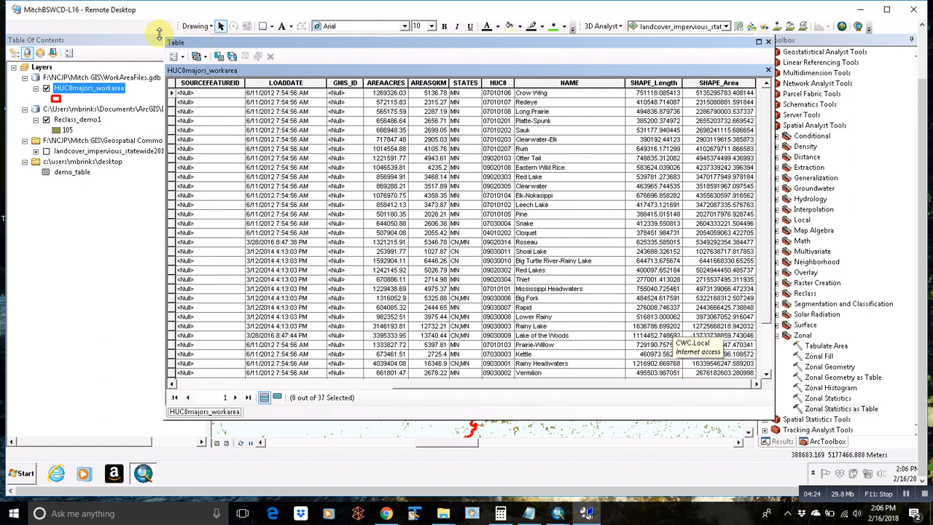
{"action": "left_click", "coordinate": [182, 58]}
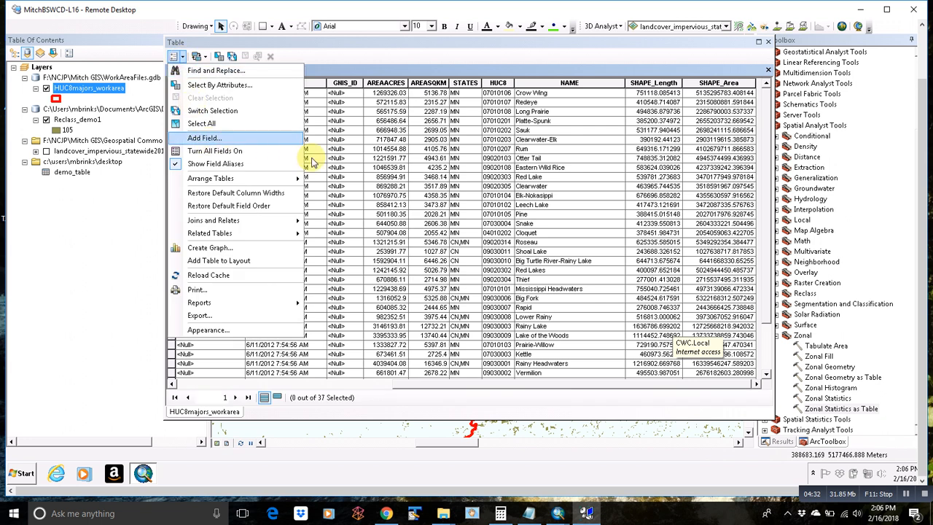
Step: Add a Double field named Conifer_ac to the watershed attribute table
{"action": "left_click", "coordinate": [240, 139]}
{"action": "type", "text": "Conifer_ac"}
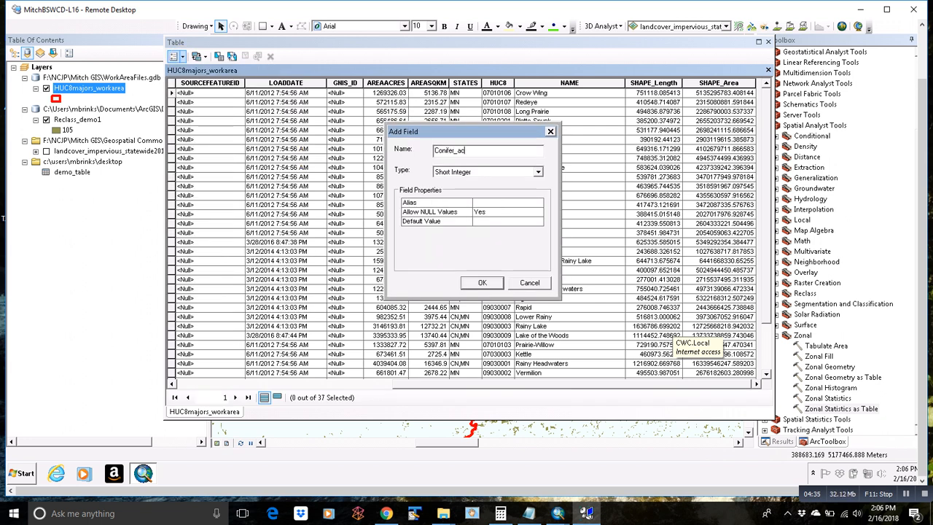
{"action": "left_click", "coordinate": [474, 172]}
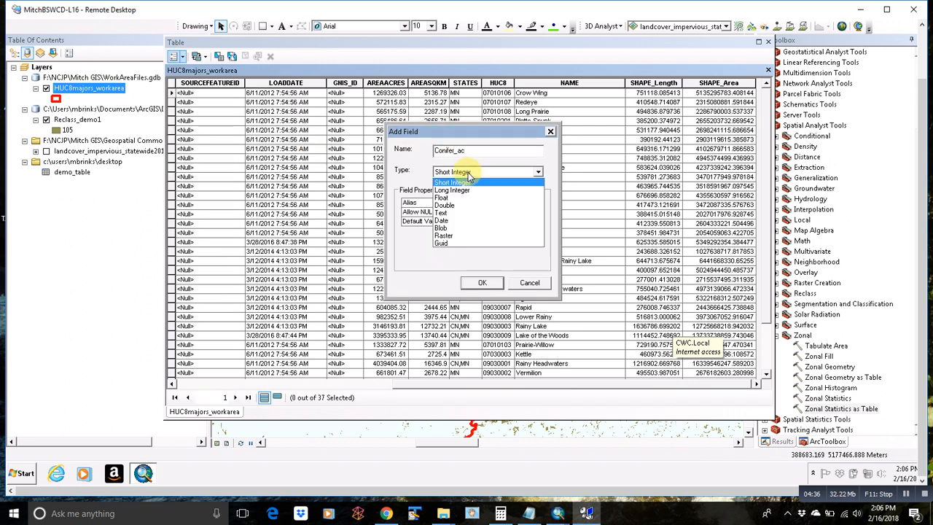
{"action": "left_click", "coordinate": [460, 210]}
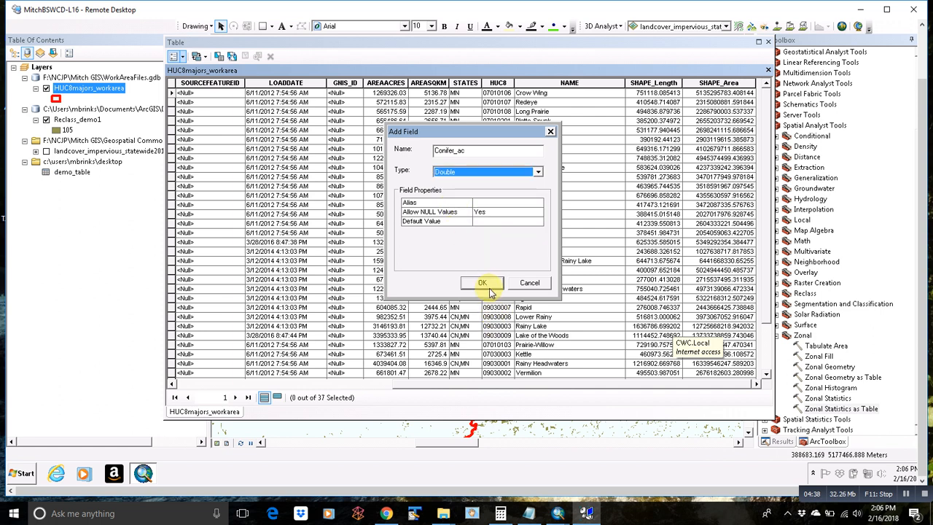
{"action": "left_click", "coordinate": [483, 282]}
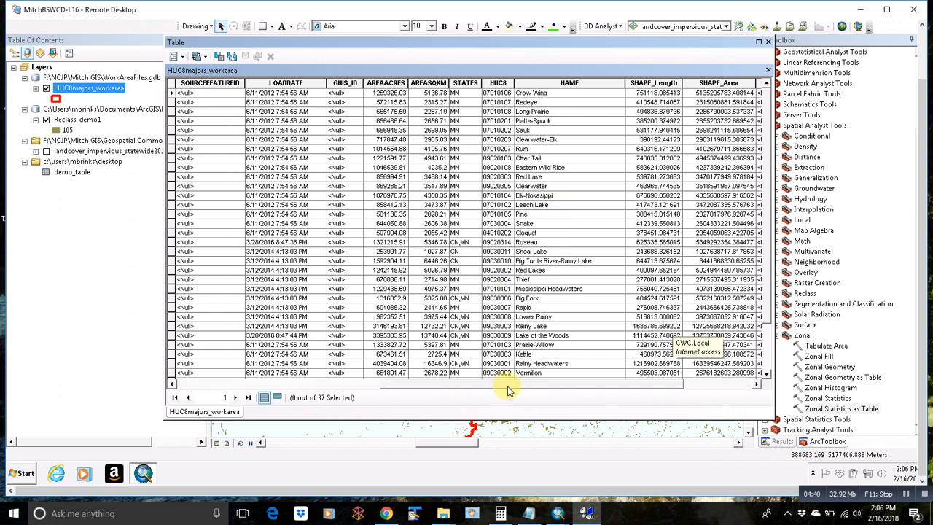
{"action": "left_click", "coordinate": [176, 56]}
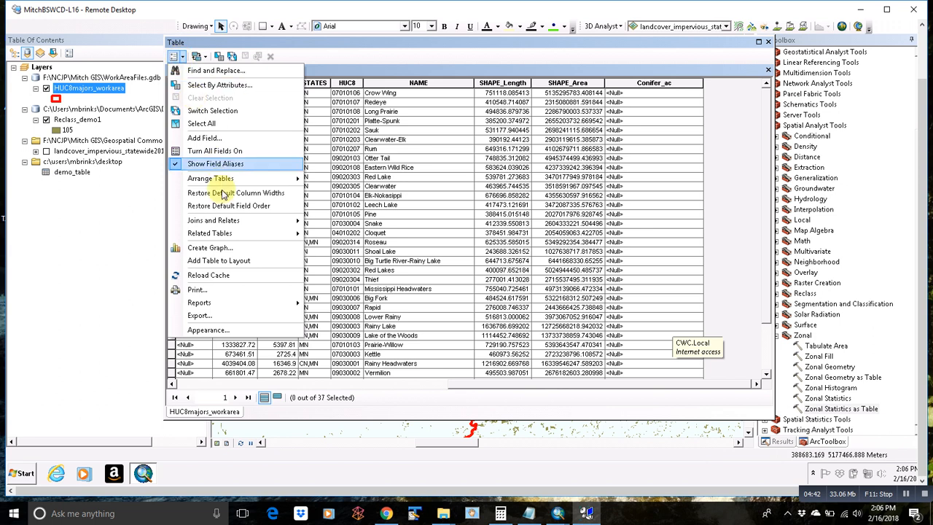
Step: Join demo_table to HUC8majors_workarea on the NAME fields, building the join index
{"action": "mouse_move", "coordinate": [236, 222]}
{"action": "left_click", "coordinate": [343, 213]}
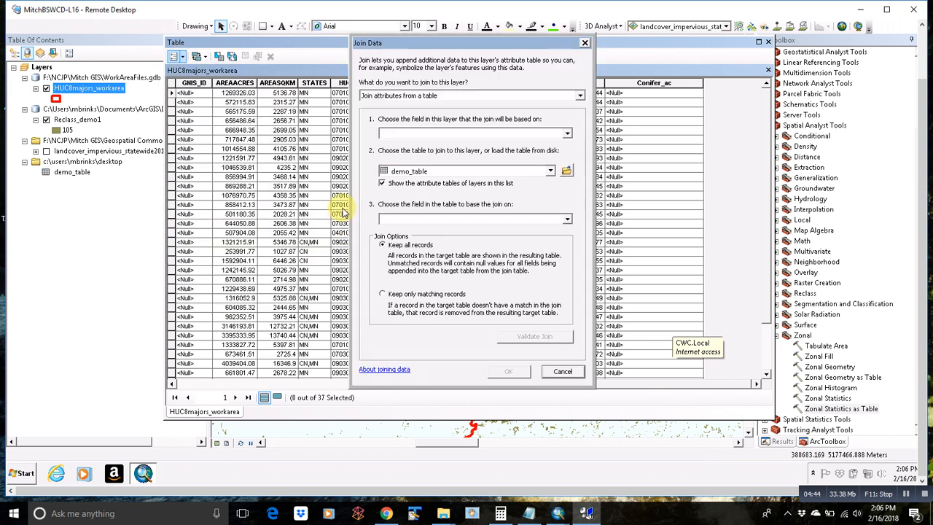
{"action": "left_click", "coordinate": [565, 133]}
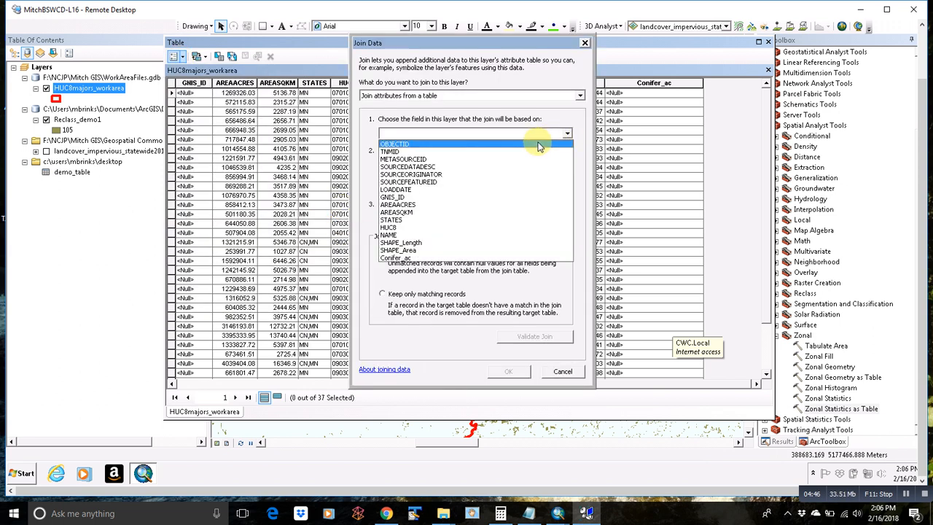
{"action": "left_click", "coordinate": [427, 235]}
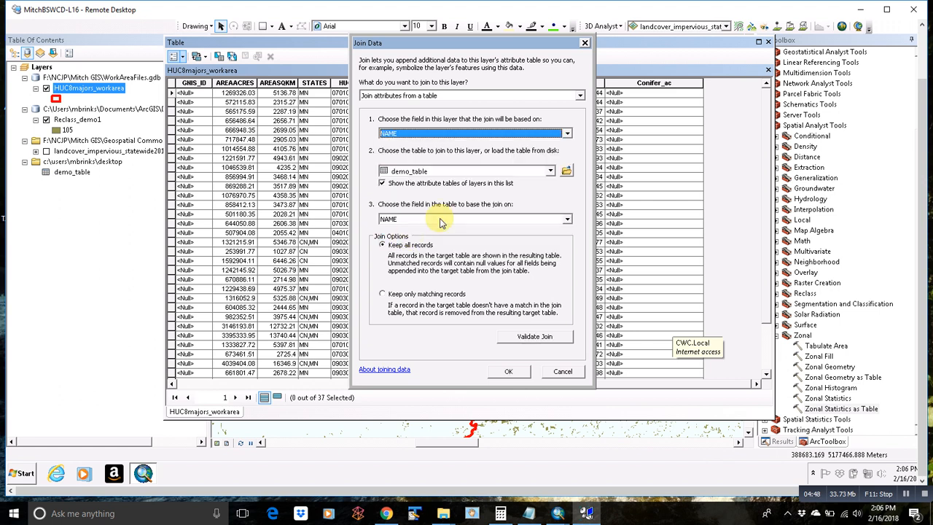
{"action": "left_click", "coordinate": [550, 172]}
{"action": "left_click", "coordinate": [430, 182]}
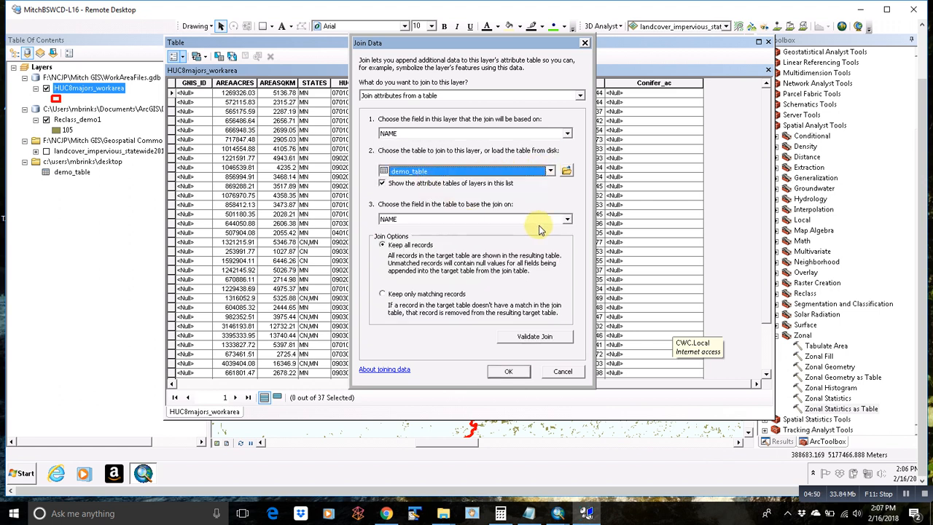
{"action": "left_click", "coordinate": [509, 371]}
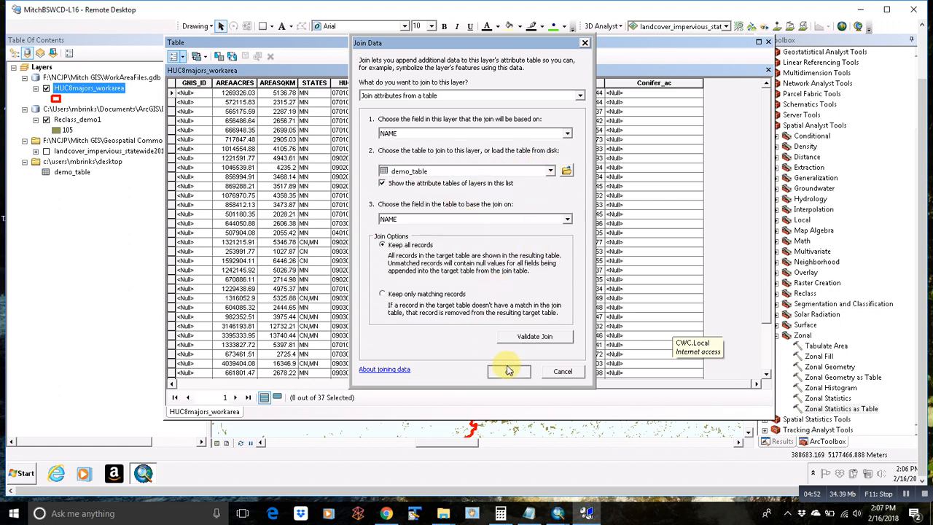
{"action": "left_click", "coordinate": [440, 230]}
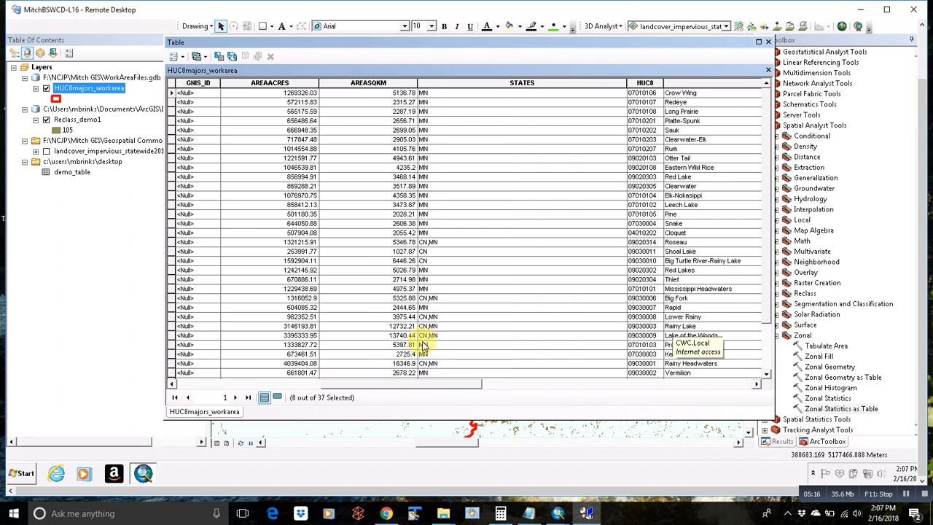
Step: Narrow the joined NAME column so the demo_table fields appear beside Conifer_ac
{"action": "left_click_drag", "start_coordinate": [417, 383], "coordinate": [573, 381]}
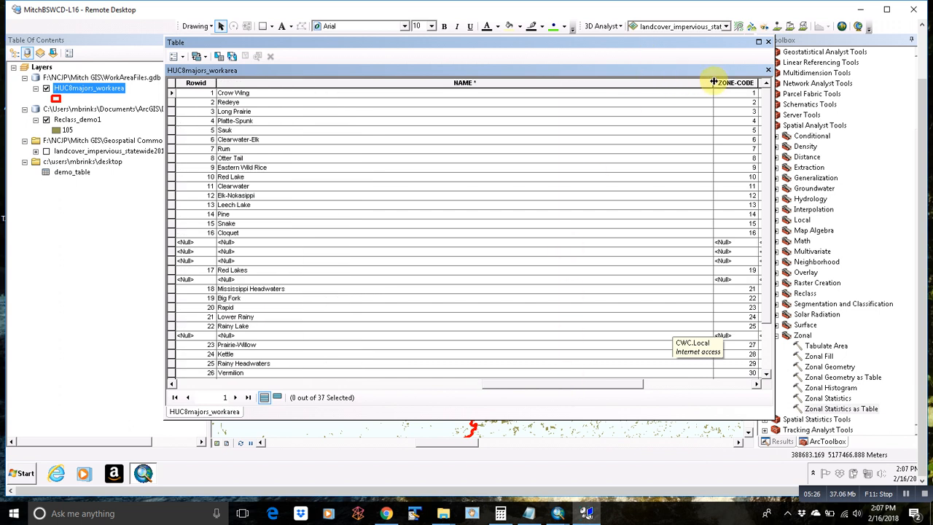
{"action": "left_click_drag", "start_coordinate": [713, 82], "coordinate": [460, 80]}
{"action": "left_click_drag", "start_coordinate": [516, 386], "coordinate": [477, 386]}
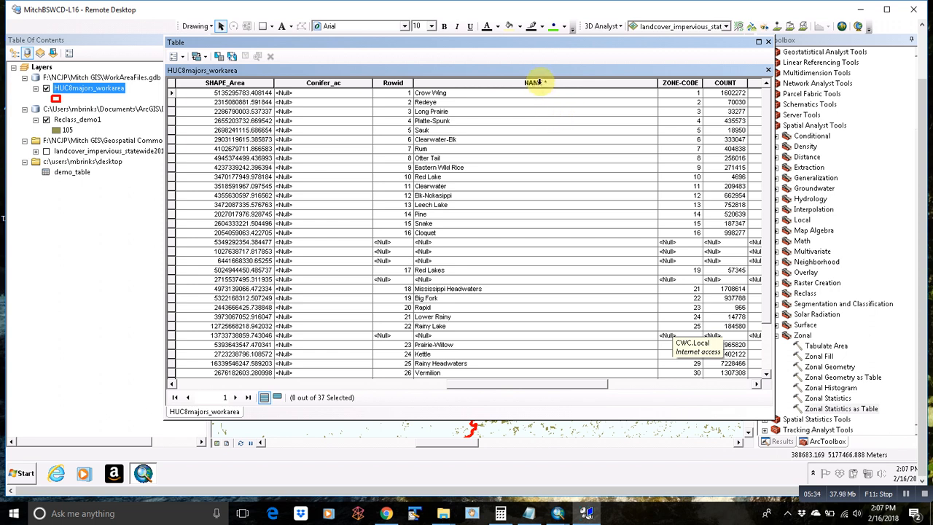
{"action": "right_click", "coordinate": [353, 85]}
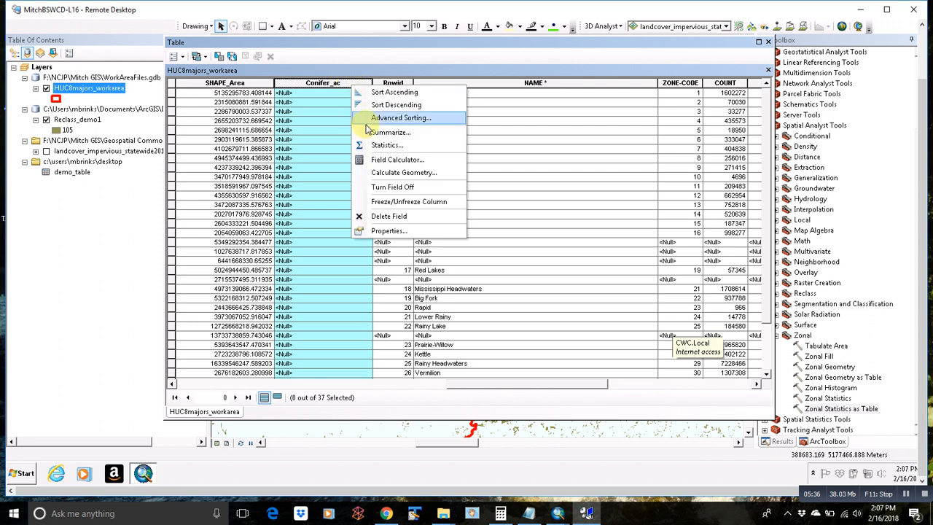
Step: Open the Field Calculator on Conifer_ac and start the expression [demo_table:AREA] *
{"action": "left_click", "coordinate": [384, 160]}
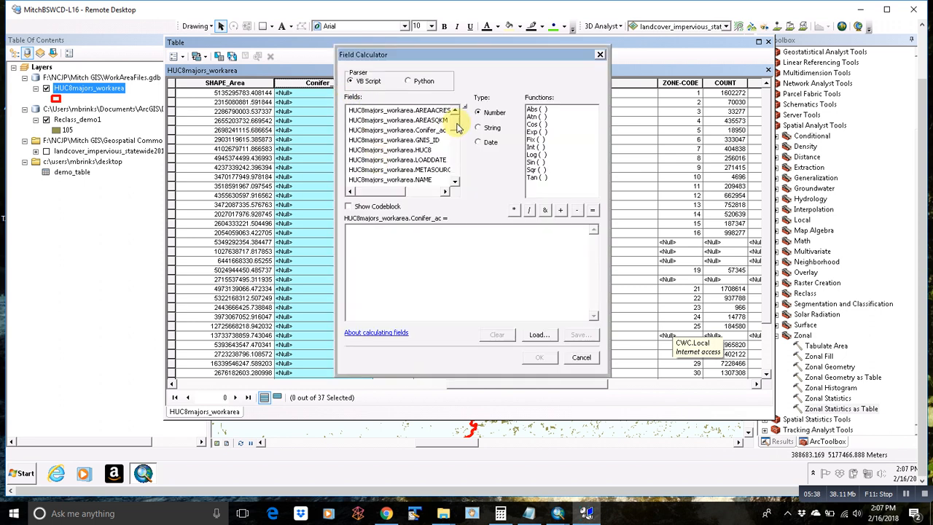
{"action": "left_click_drag", "start_coordinate": [457, 125], "coordinate": [452, 153]}
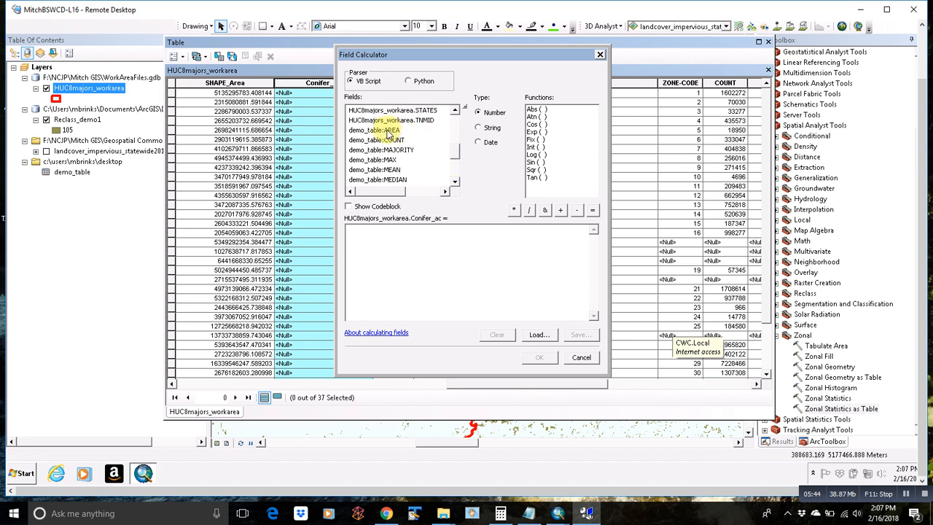
{"action": "double_click", "coordinate": [389, 130]}
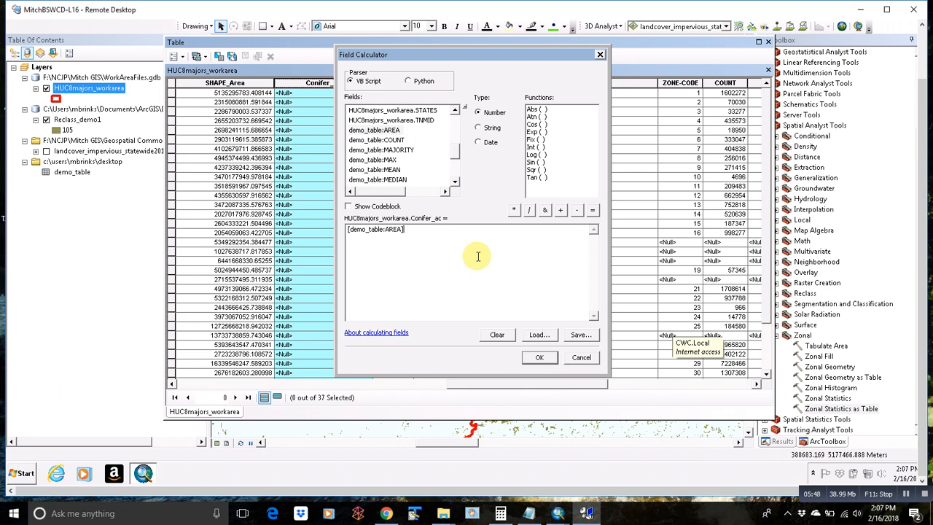
{"action": "left_click", "coordinate": [514, 210]}
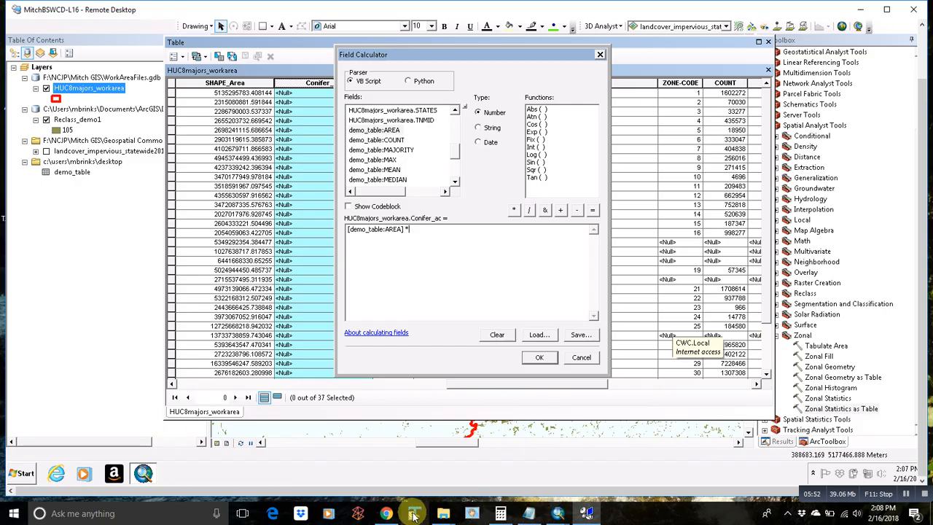
{"action": "left_click", "coordinate": [386, 513]}
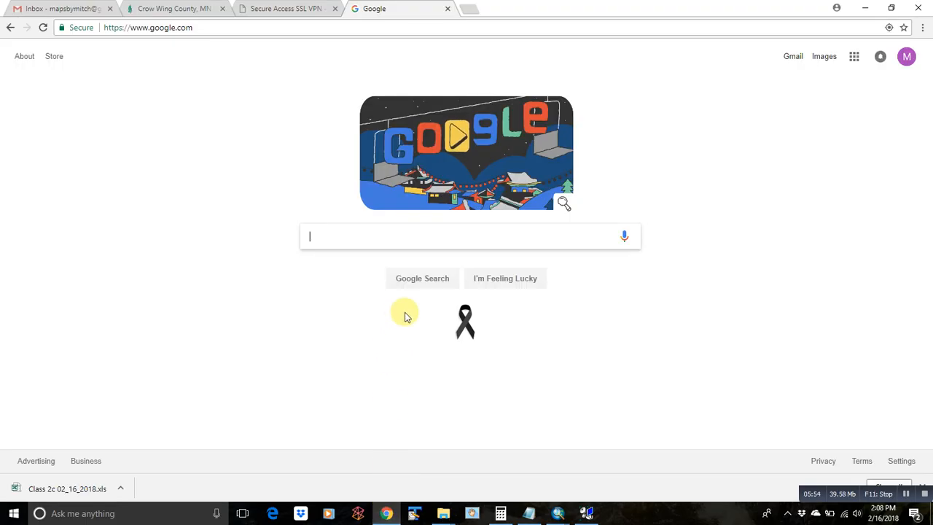
Step: Search Google for 'square meters to acres'
{"action": "type", "text": "squaer"}
{"action": "key", "text": "BackSpace"}
{"action": "key", "text": "BackSpace"}
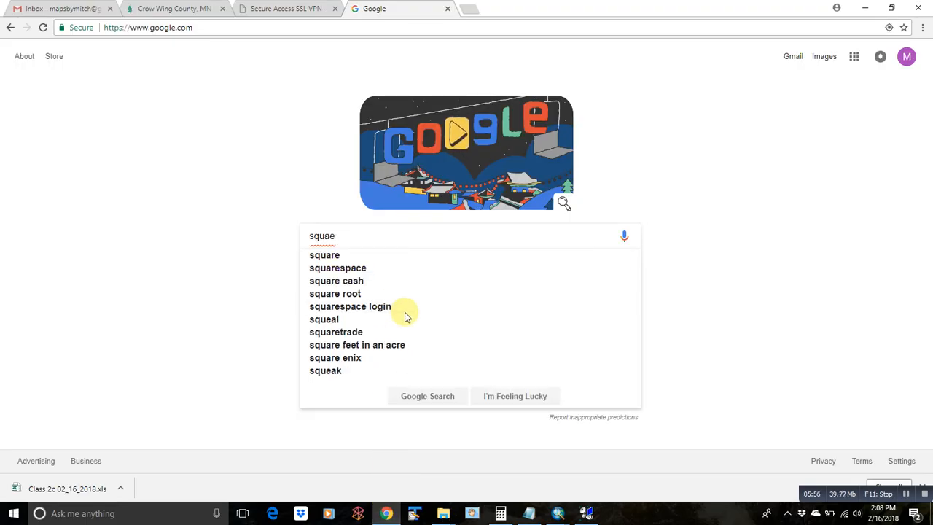
{"action": "type", "text": "re"}
{"action": "key", "text": "Down"}
{"action": "key", "text": "Down"}
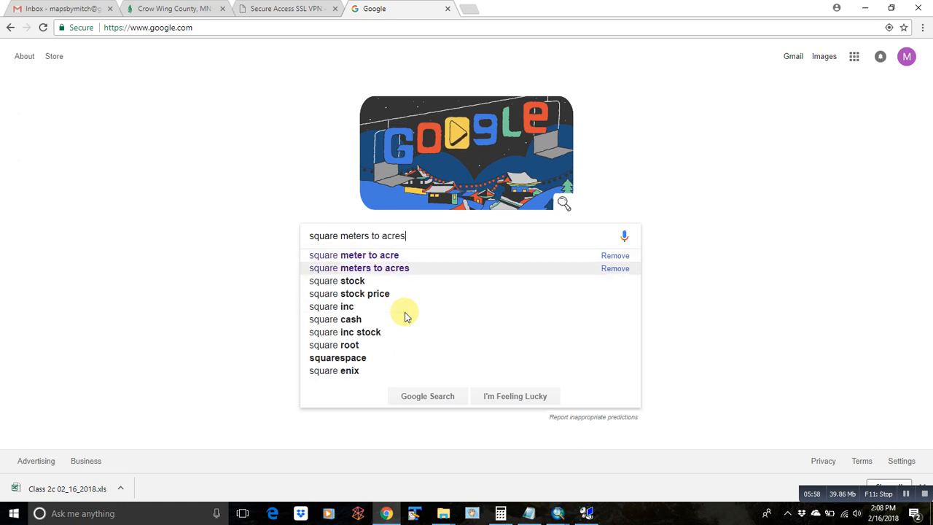
{"action": "key", "text": "Return"}
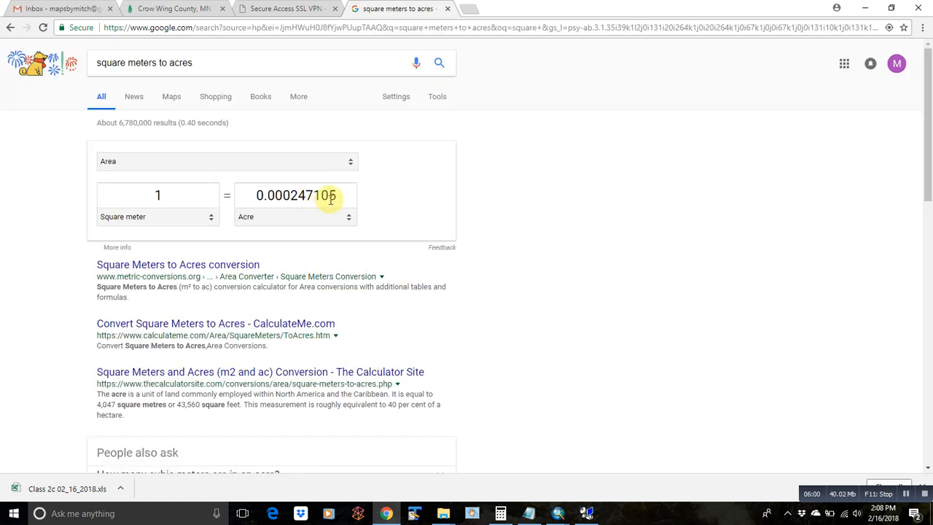
Step: Copy the 0.000247105 acre-per-square-meter conversion factor from the result
{"action": "left_click_drag", "start_coordinate": [336, 195], "coordinate": [258, 195]}
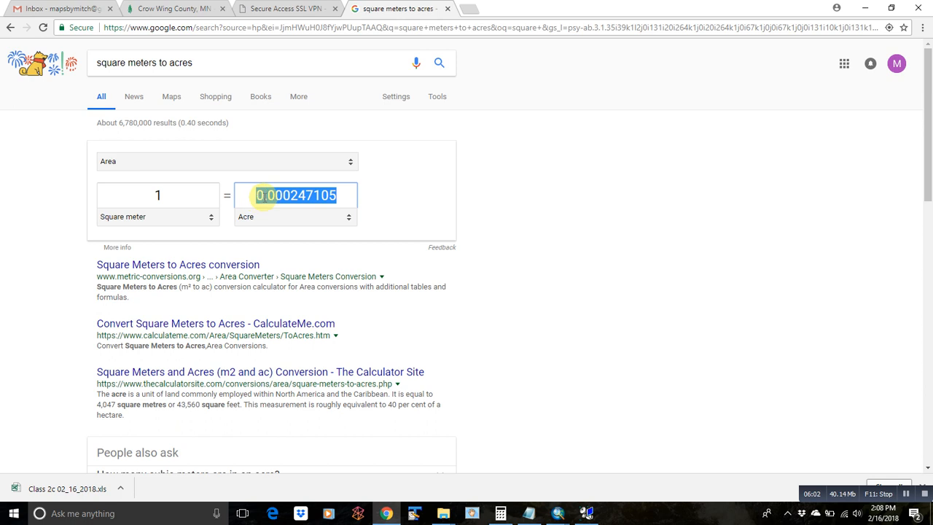
{"action": "right_click", "coordinate": [261, 197]}
{"action": "left_click", "coordinate": [292, 221]}
{"action": "left_click", "coordinate": [865, 8]}
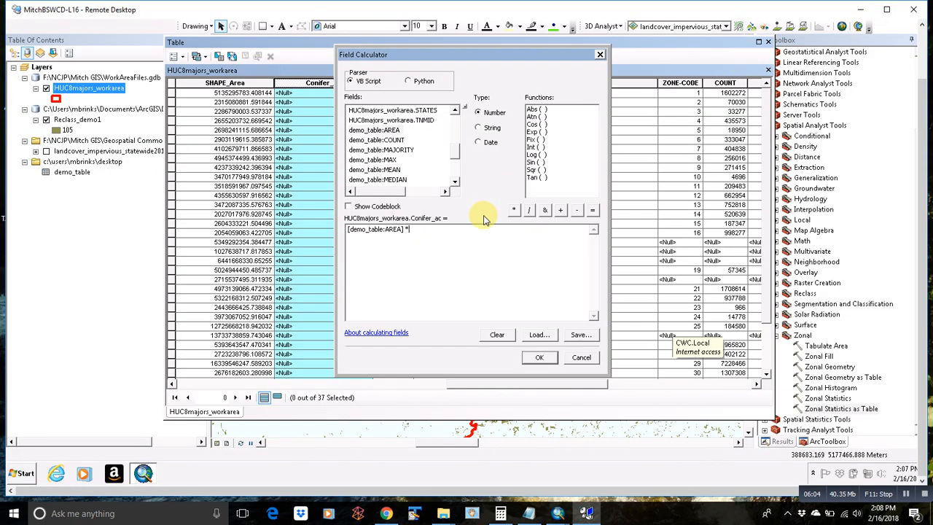
Step: Complete the expression as [demo_table:AREA] * .000247105 and run the Conifer_ac calculation
{"action": "key", "text": "ctrl+v"}
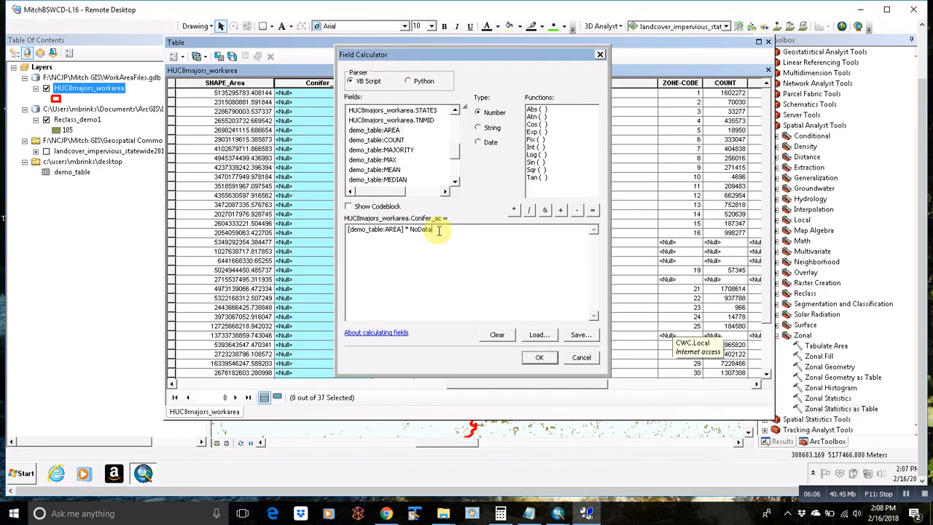
{"action": "left_click", "coordinate": [388, 515]}
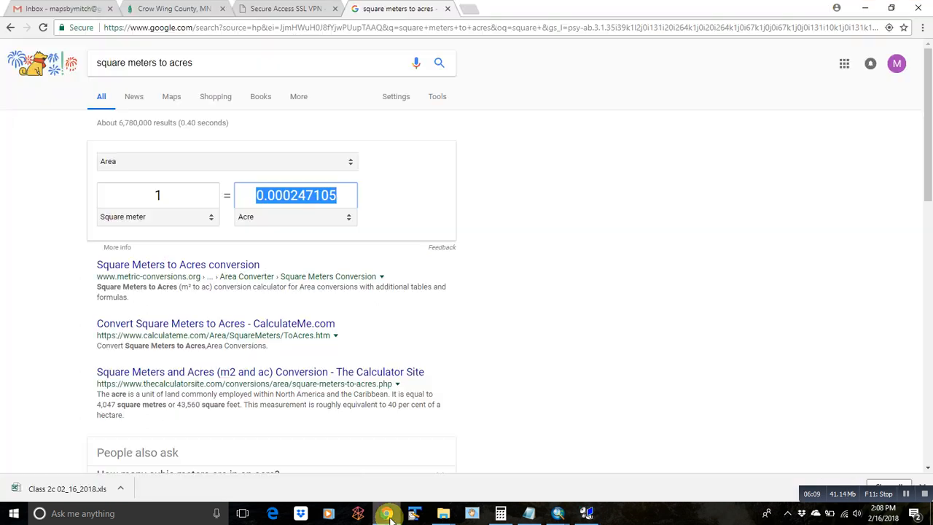
{"action": "left_click", "coordinate": [865, 8]}
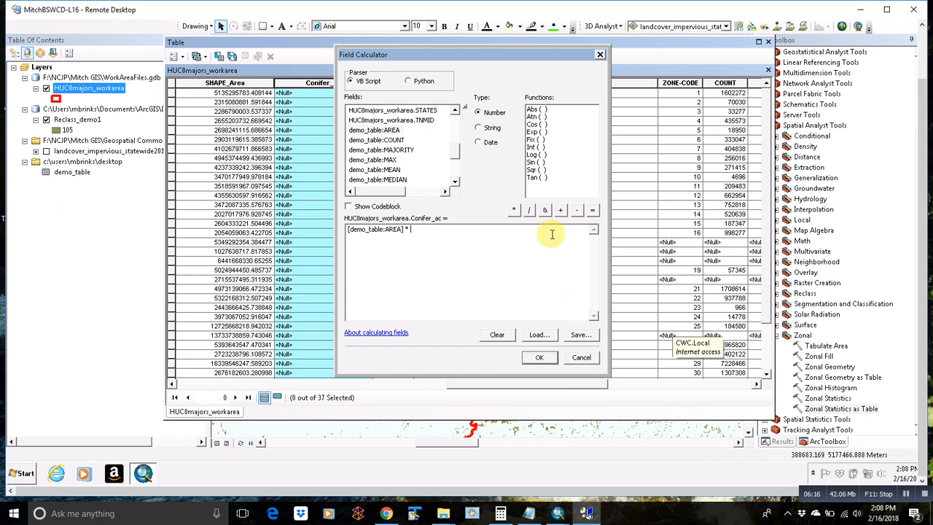
{"action": "type", "text": ".00024"}
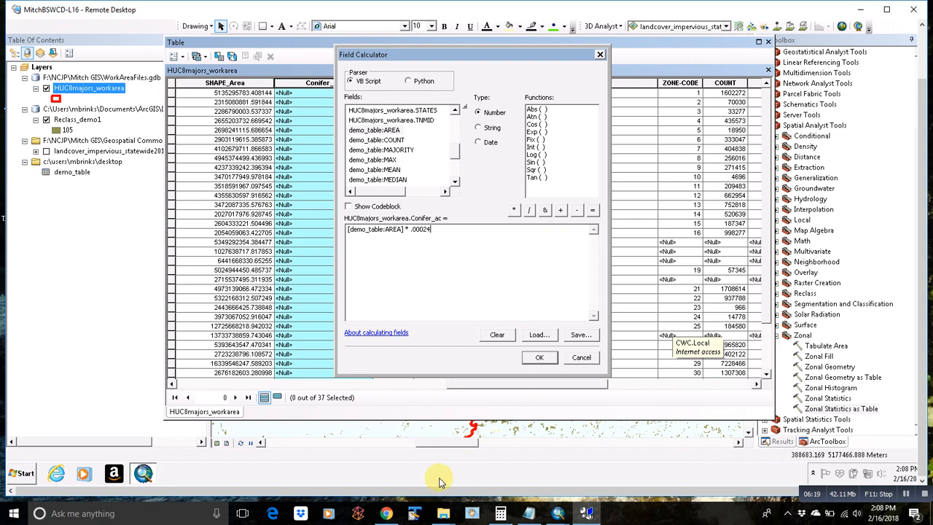
{"action": "left_click", "coordinate": [384, 513]}
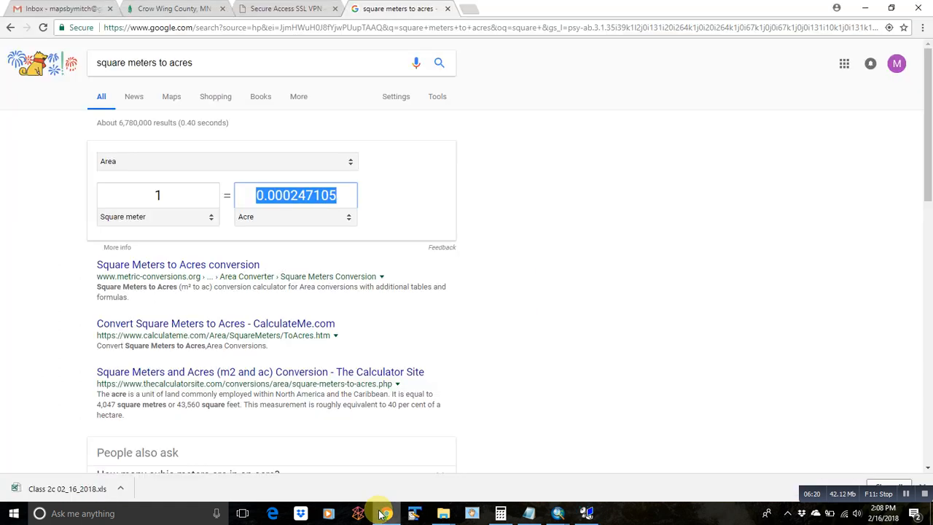
{"action": "left_click", "coordinate": [382, 514]}
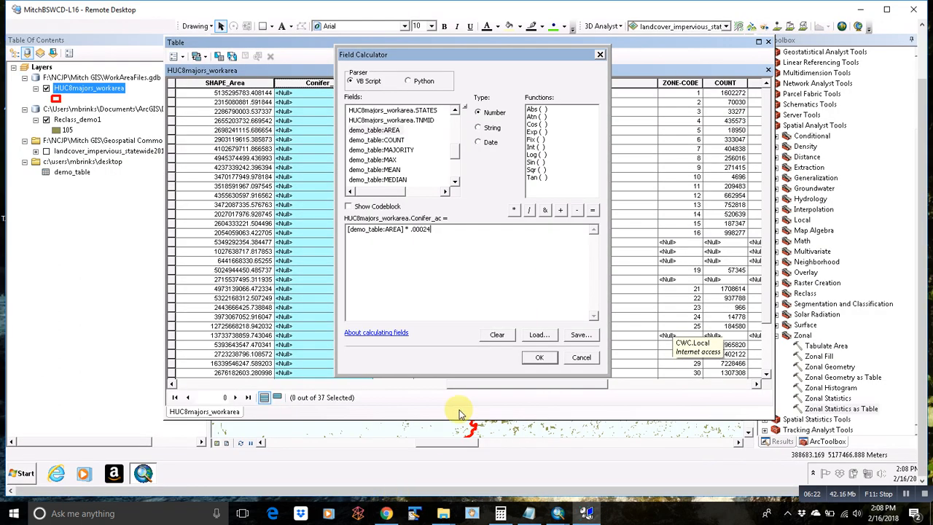
{"action": "type", "text": "000247105"}
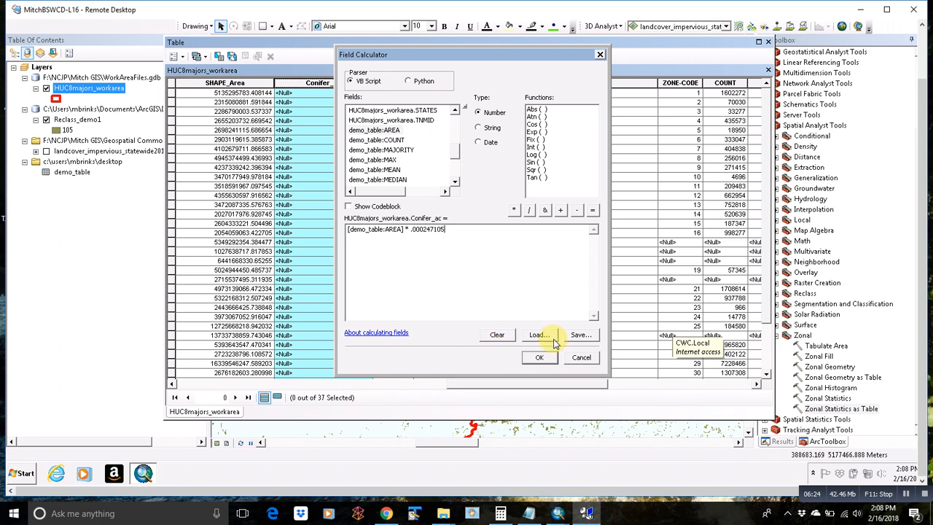
{"action": "left_click", "coordinate": [537, 358]}
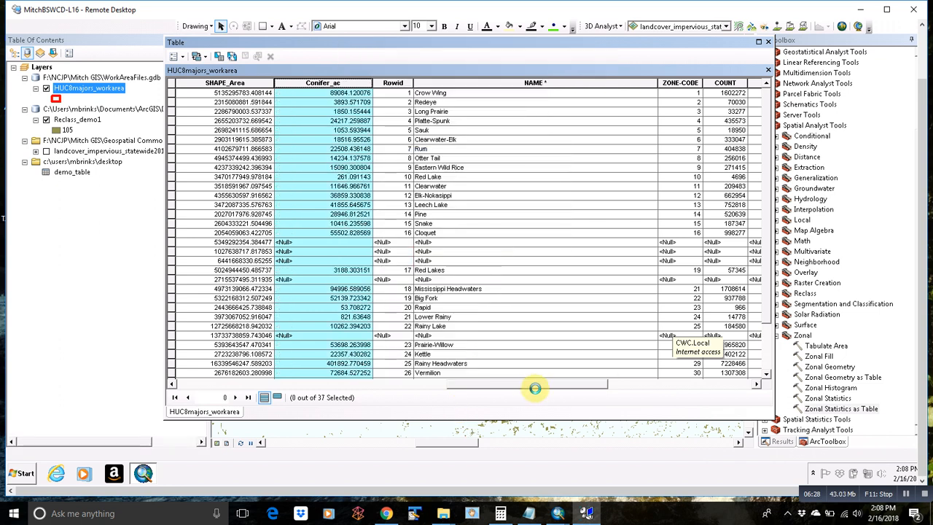
Step: Remove all joins from the watershed attribute table and close the table
{"action": "left_click_drag", "start_coordinate": [540, 385], "coordinate": [559, 385]}
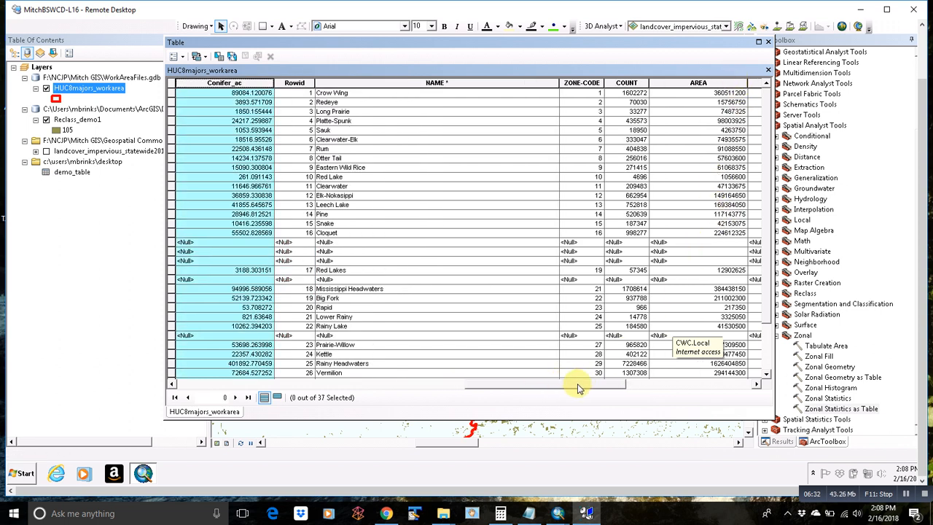
{"action": "left_click_drag", "start_coordinate": [577, 386], "coordinate": [542, 386]}
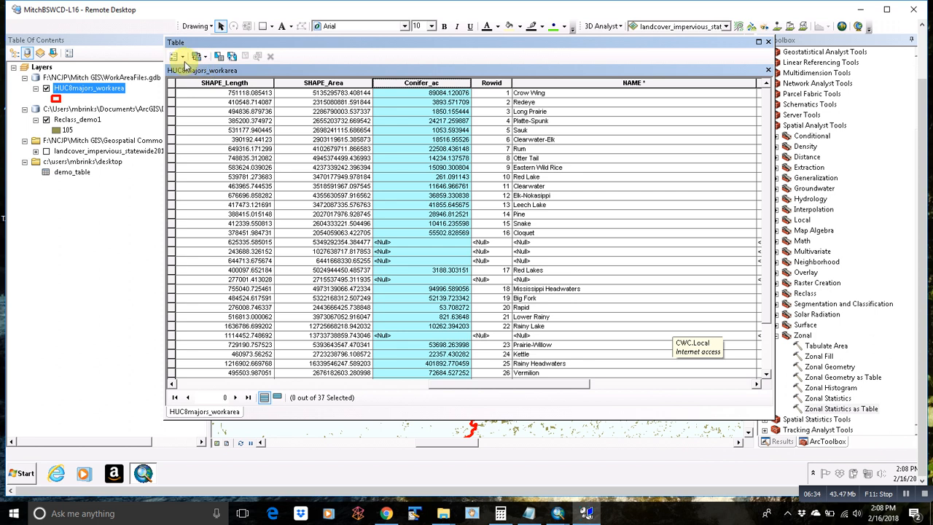
{"action": "left_click", "coordinate": [177, 57]}
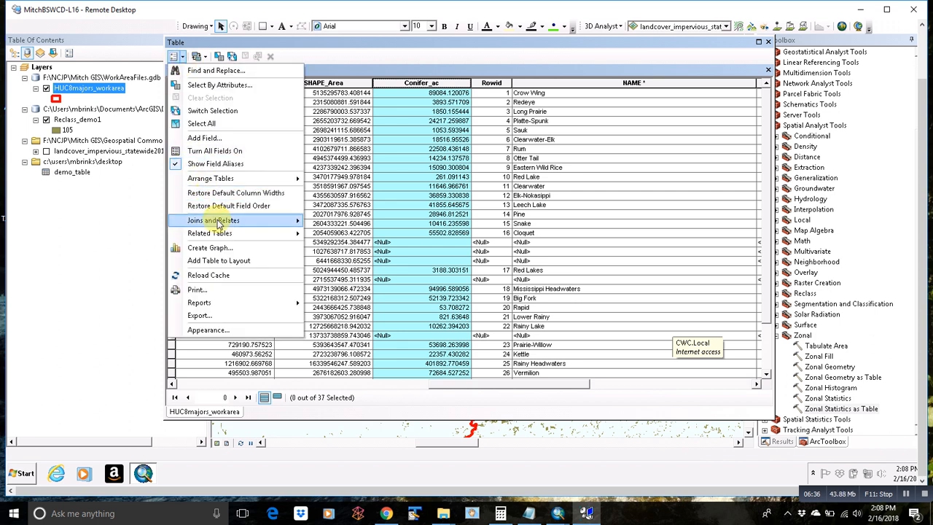
{"action": "mouse_move", "coordinate": [217, 221]}
{"action": "mouse_move", "coordinate": [355, 235]}
{"action": "left_click", "coordinate": [434, 248]}
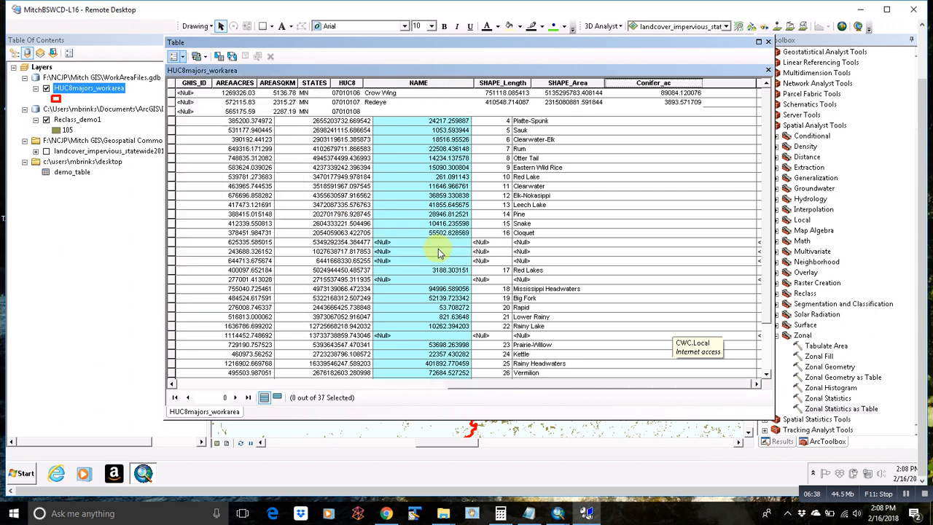
{"action": "left_click", "coordinate": [768, 41]}
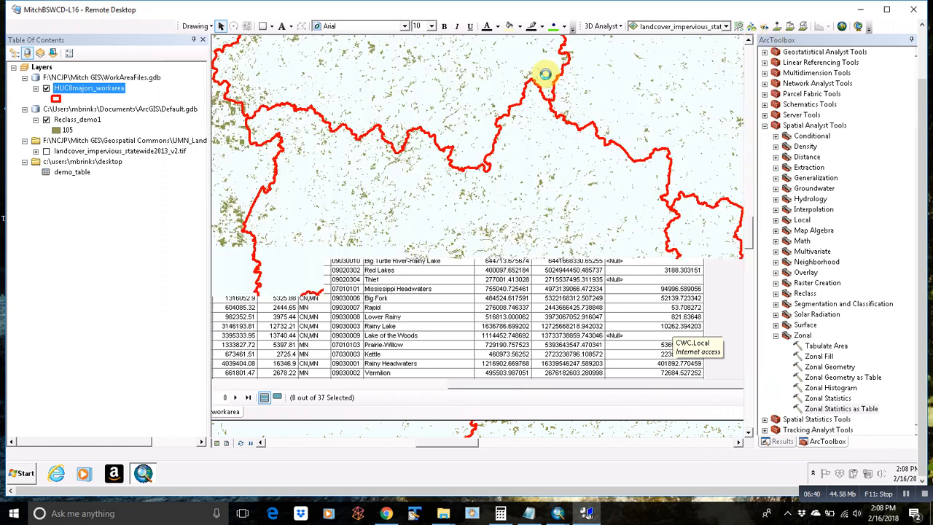
Step: Zoom to the watershed layer, hide Reclass_demo1, and bring up graduated-colour symbology
{"action": "double_click", "coordinate": [99, 88]}
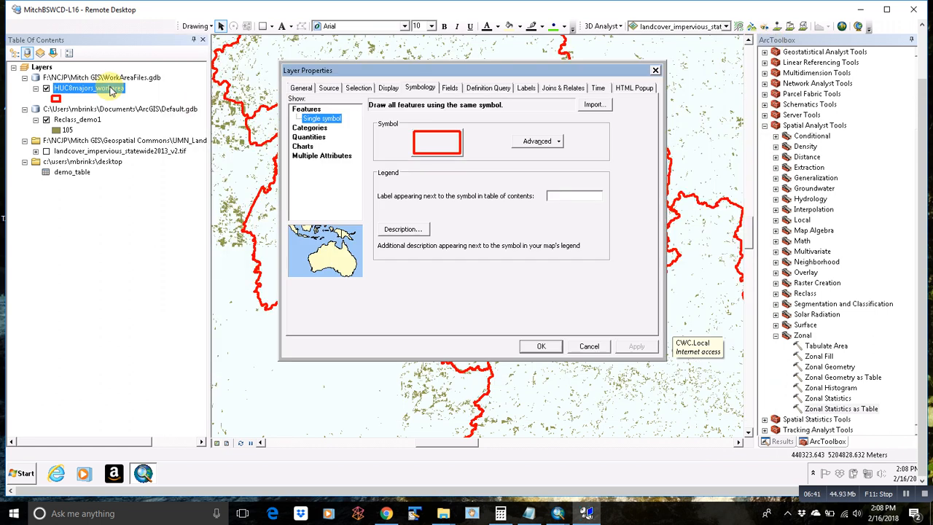
{"action": "left_click", "coordinate": [655, 71]}
{"action": "right_click", "coordinate": [121, 91]}
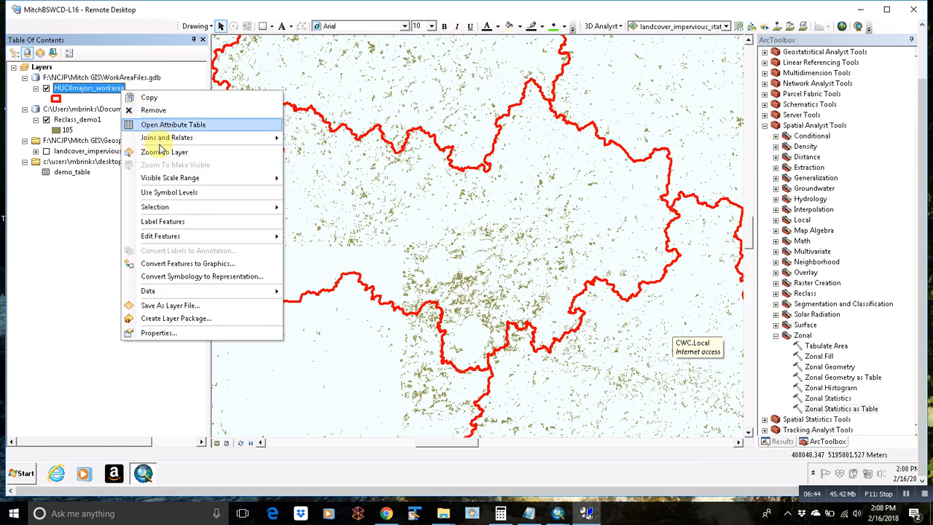
{"action": "left_click", "coordinate": [162, 151]}
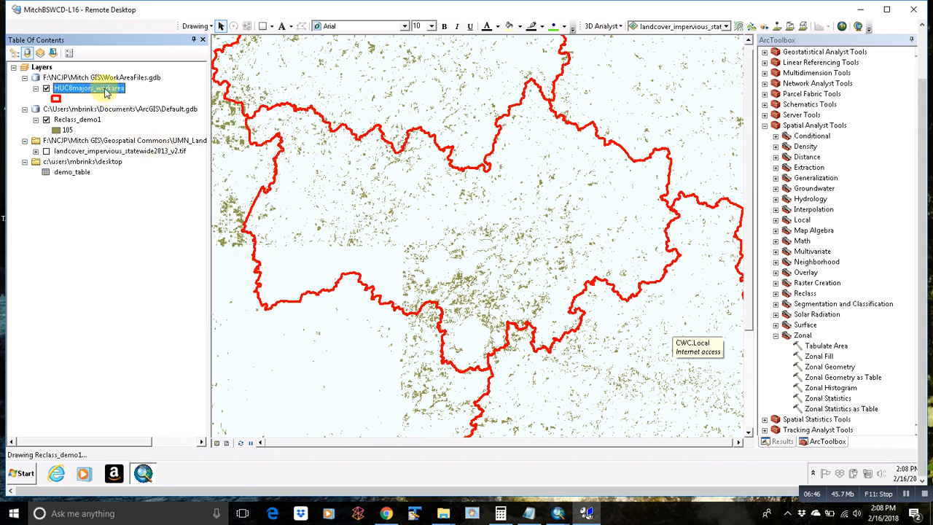
{"action": "left_click", "coordinate": [46, 120]}
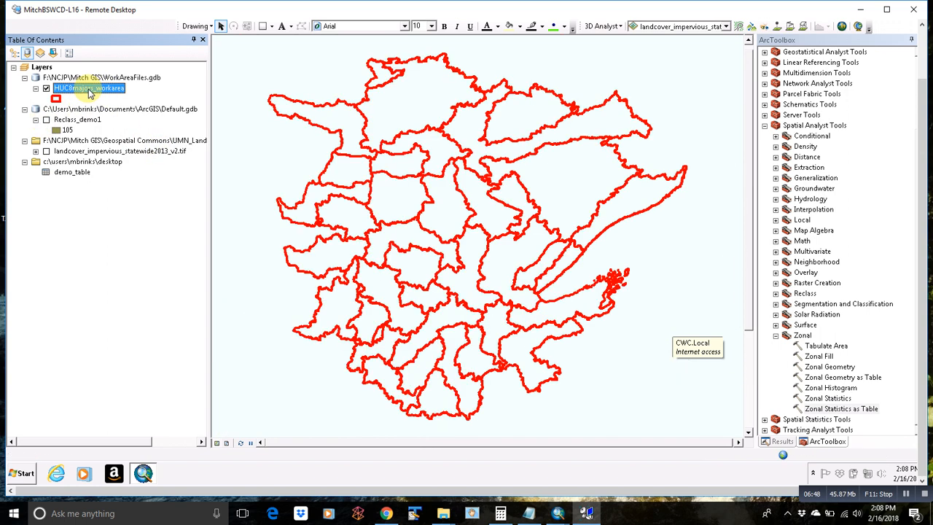
{"action": "double_click", "coordinate": [88, 89]}
{"action": "left_click", "coordinate": [315, 137]}
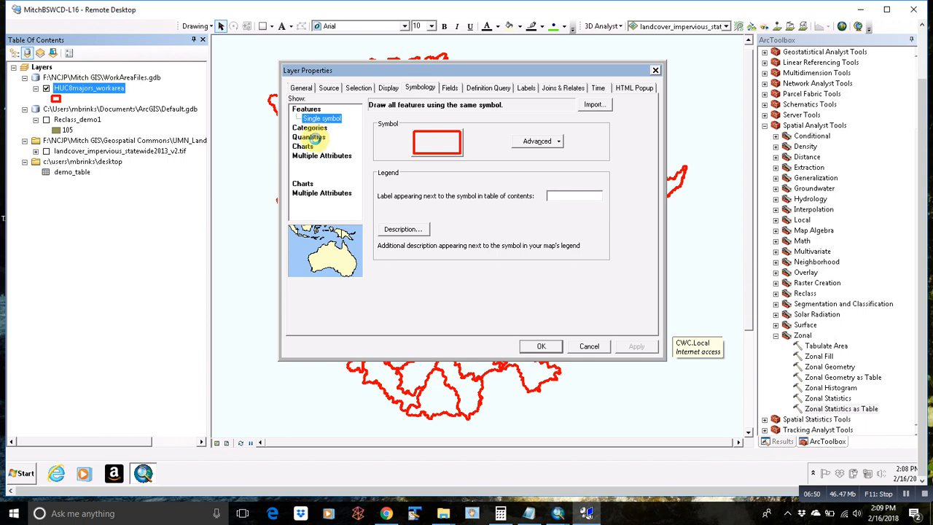
Step: Symbolize by Conifer_ac normalized by AREAACRES using a light-to-dark green ramp
{"action": "left_click", "coordinate": [492, 129]}
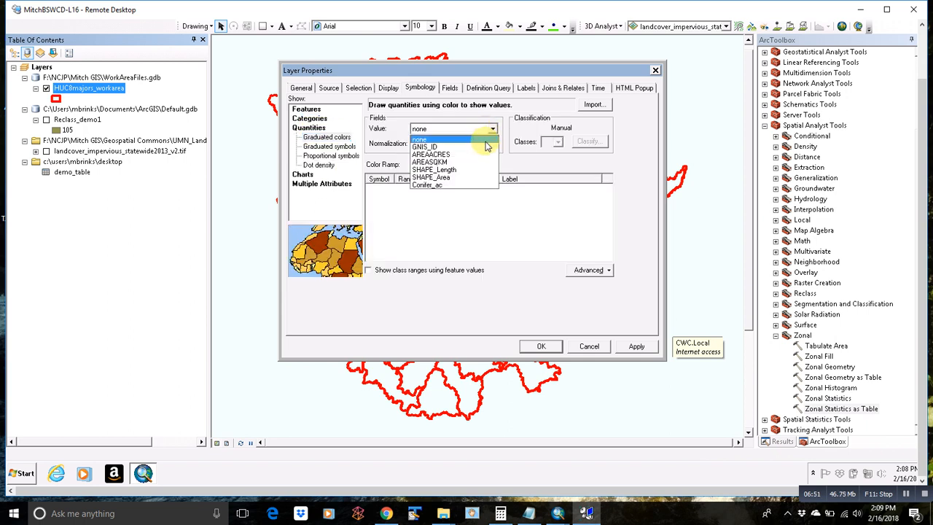
{"action": "left_click", "coordinate": [434, 184]}
{"action": "left_click", "coordinate": [494, 144]}
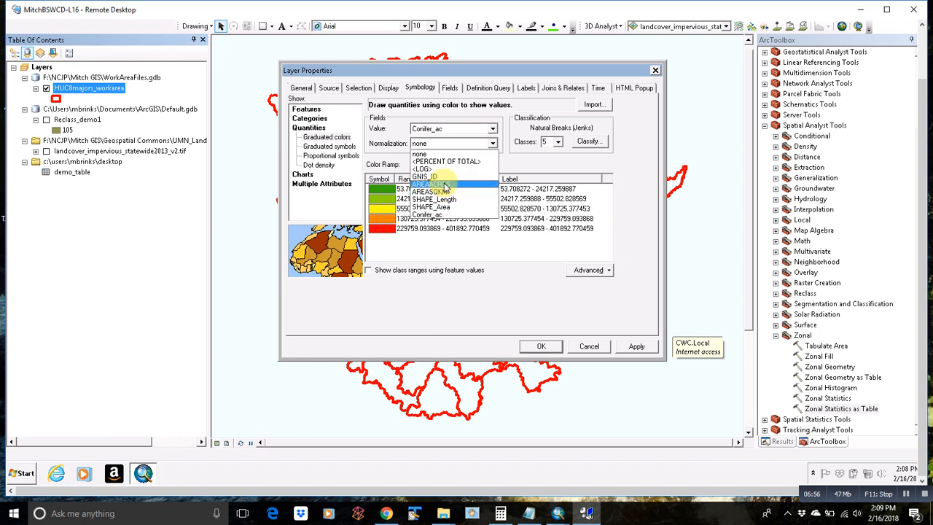
{"action": "left_click", "coordinate": [436, 184]}
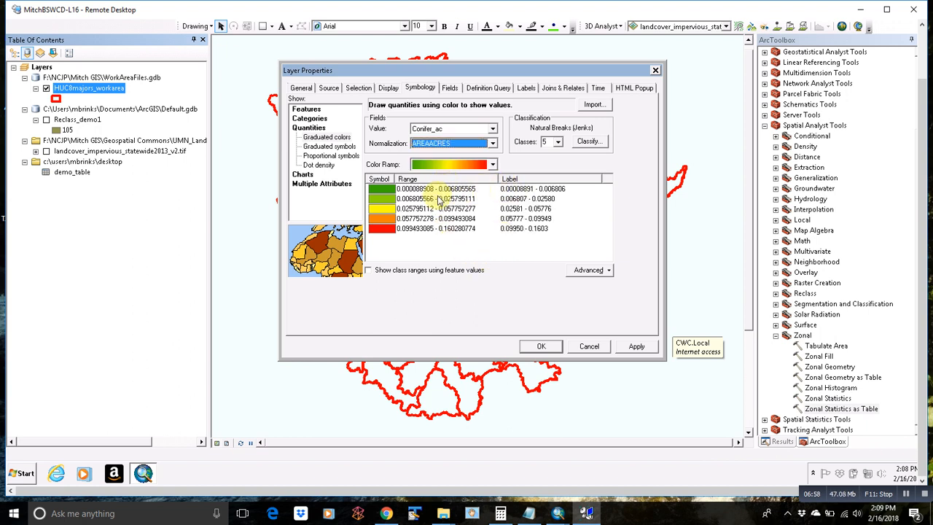
{"action": "left_click", "coordinate": [485, 165]}
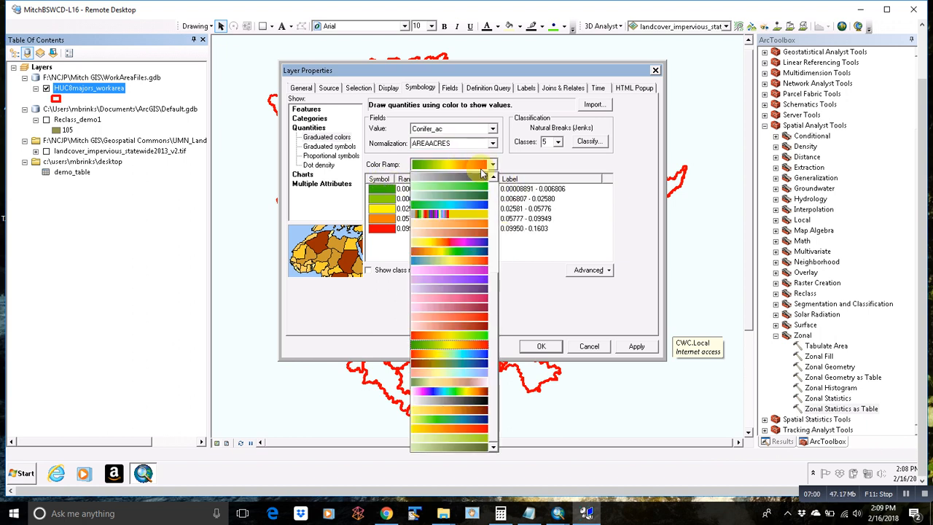
{"action": "left_click", "coordinate": [454, 189]}
Step: Set the class breaks to 0.01, 0.03, 0.05 and 0.1
{"action": "double_click", "coordinate": [457, 189]}
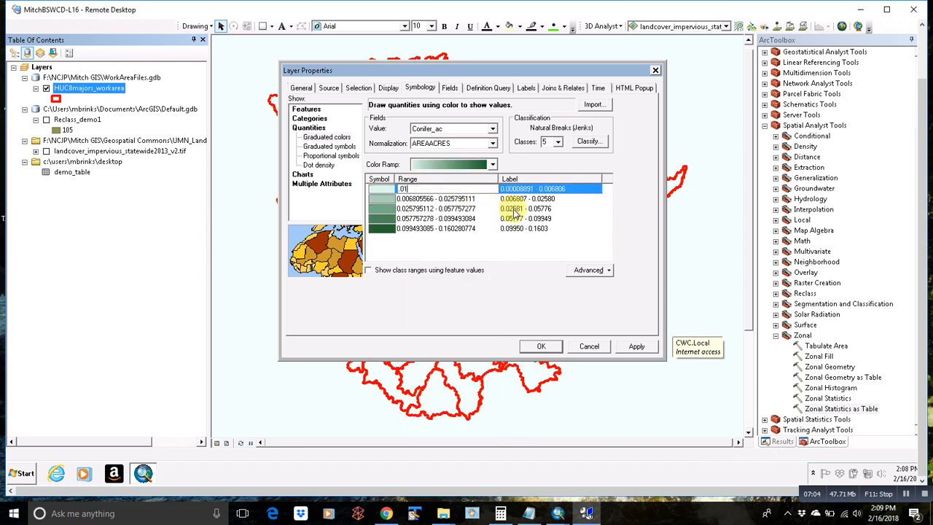
{"action": "type", "text": ".01"}
{"action": "key", "text": "Return"}
{"action": "type", "text": ".03"}
{"action": "key", "text": "Return"}
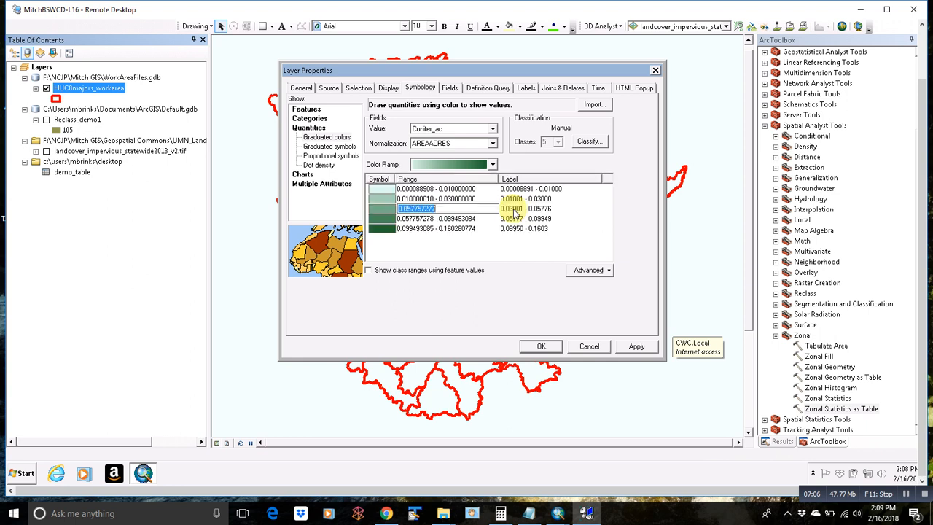
{"action": "type", "text": ".05"}
{"action": "key", "text": "Return"}
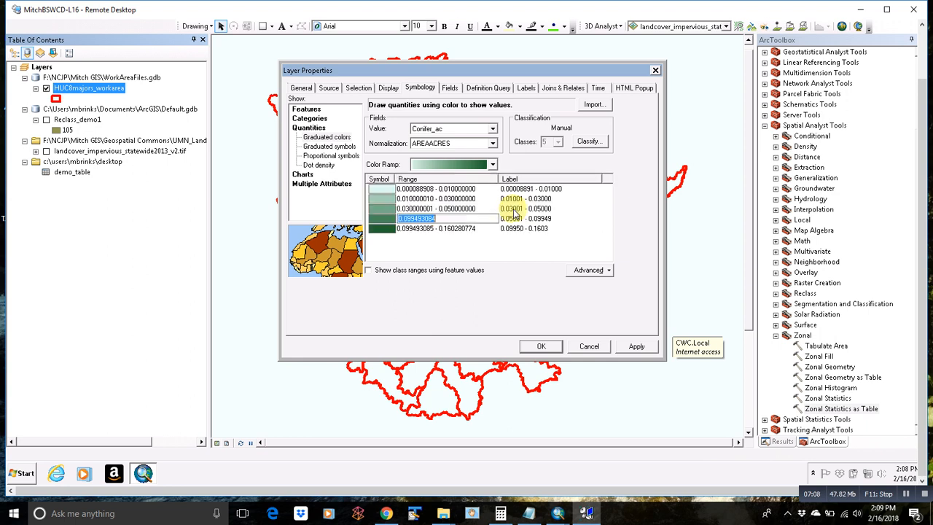
{"action": "type", "text": ".1"}
{"action": "key", "text": "Return"}
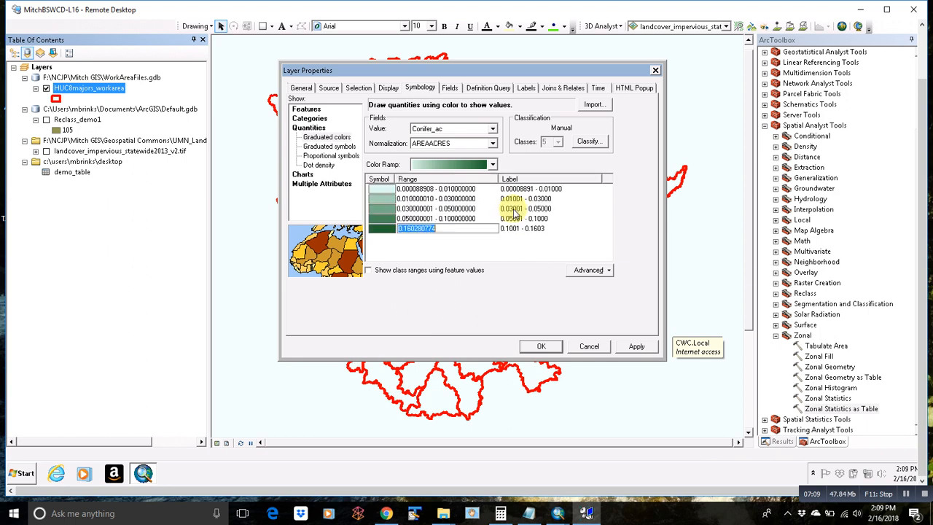
{"action": "left_click", "coordinate": [542, 348]}
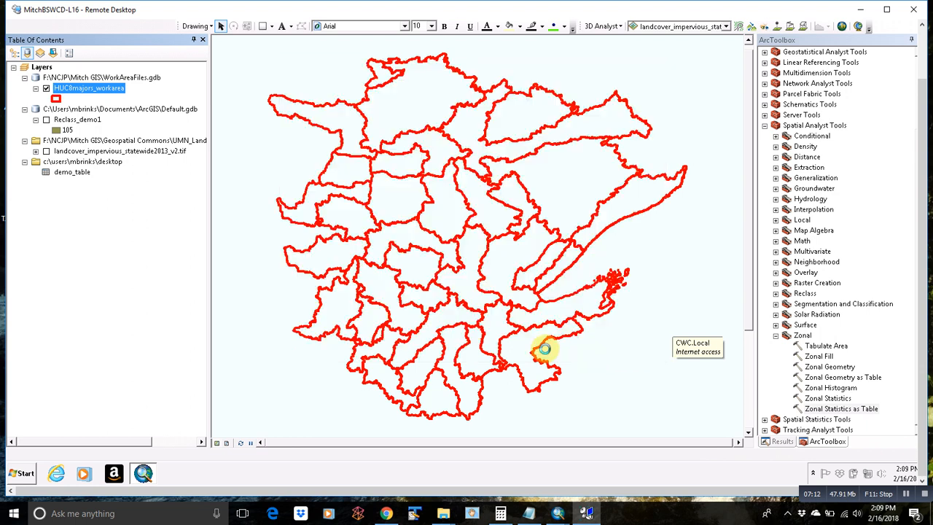